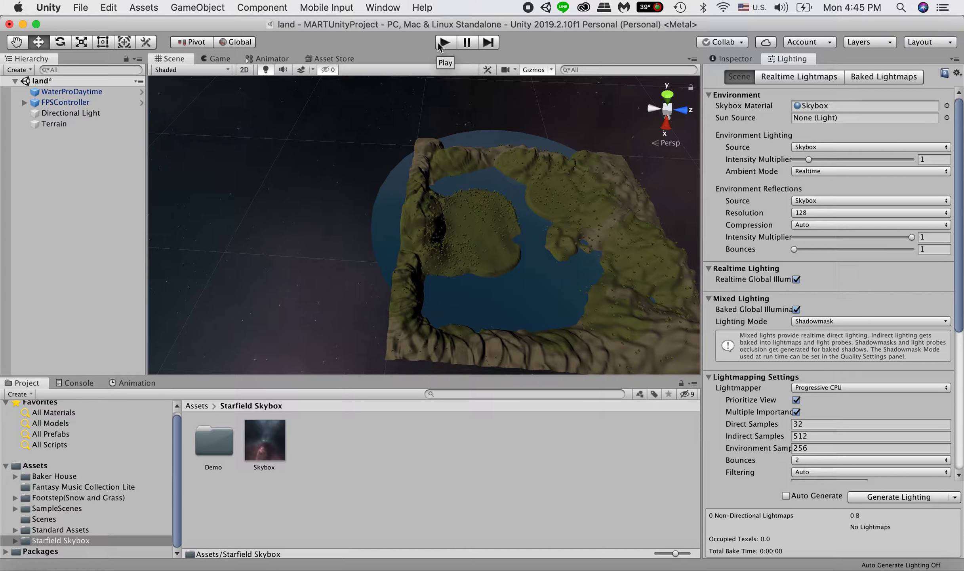
# - Play-test the current night scene, then release the mouse and stop the game
pyautogui.click(438, 42)
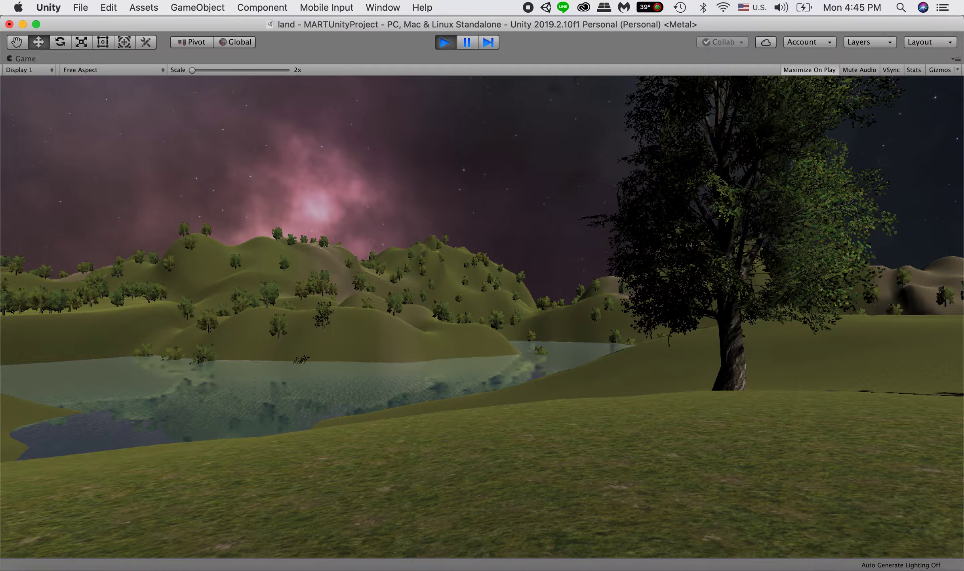
pyautogui.press('Escape')
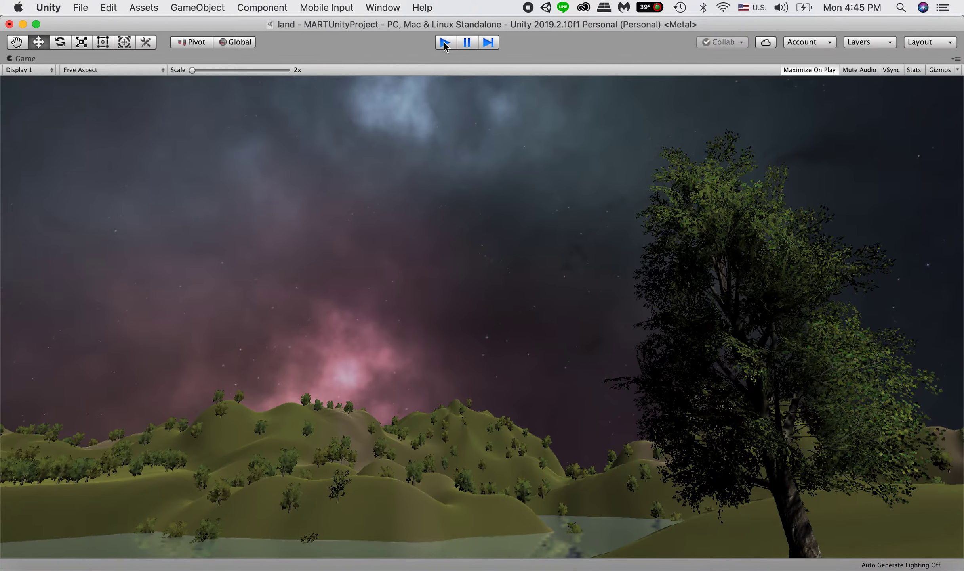
pyautogui.click(445, 42)
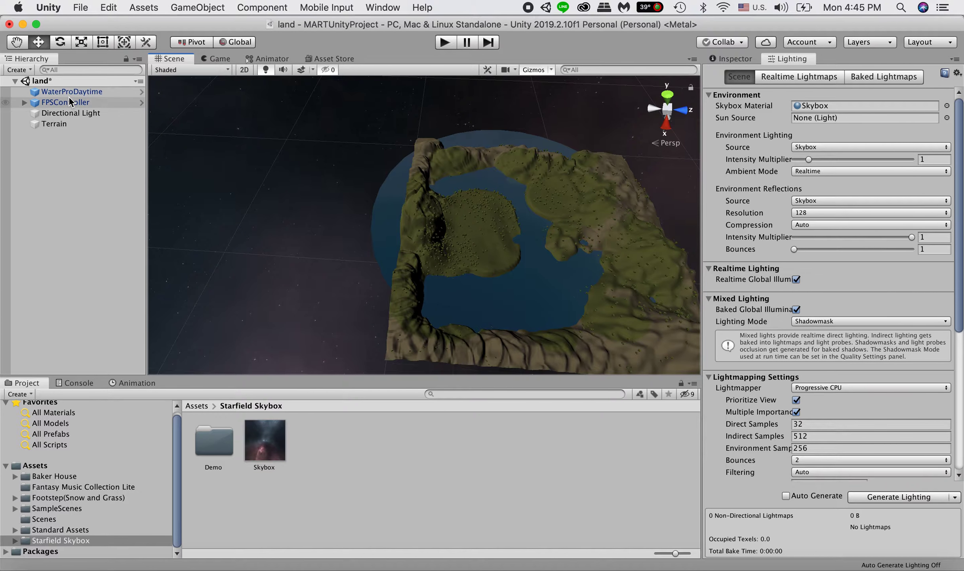
# - Delete the Directional Light and play-test the now black, unlit terrain
pyautogui.click(71, 114)
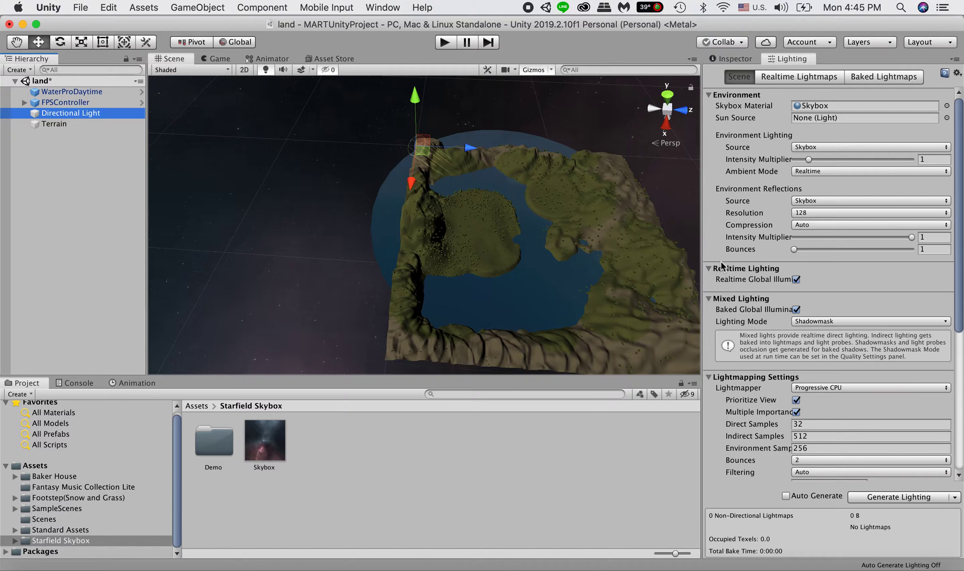
pyautogui.press('super+BackSpace')
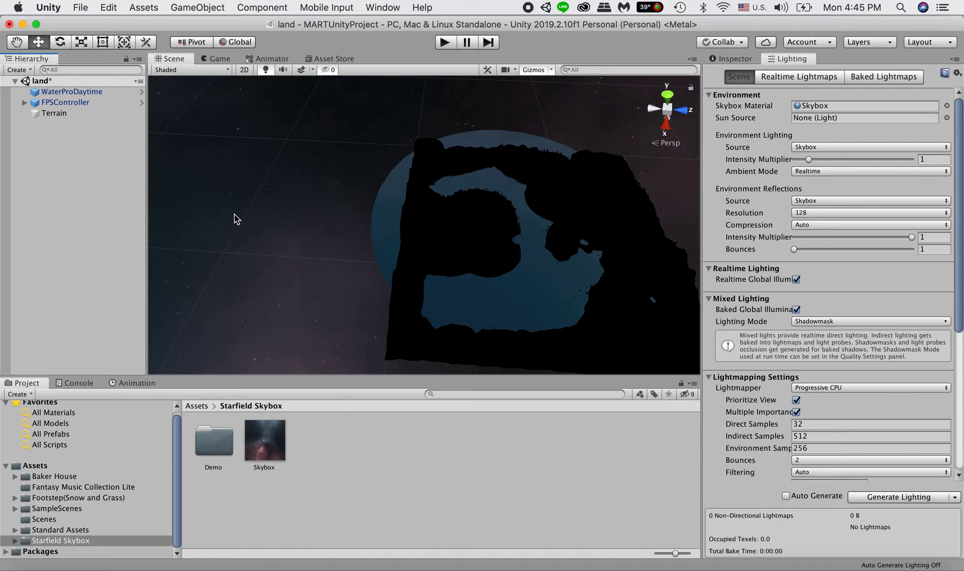
pyautogui.click(442, 44)
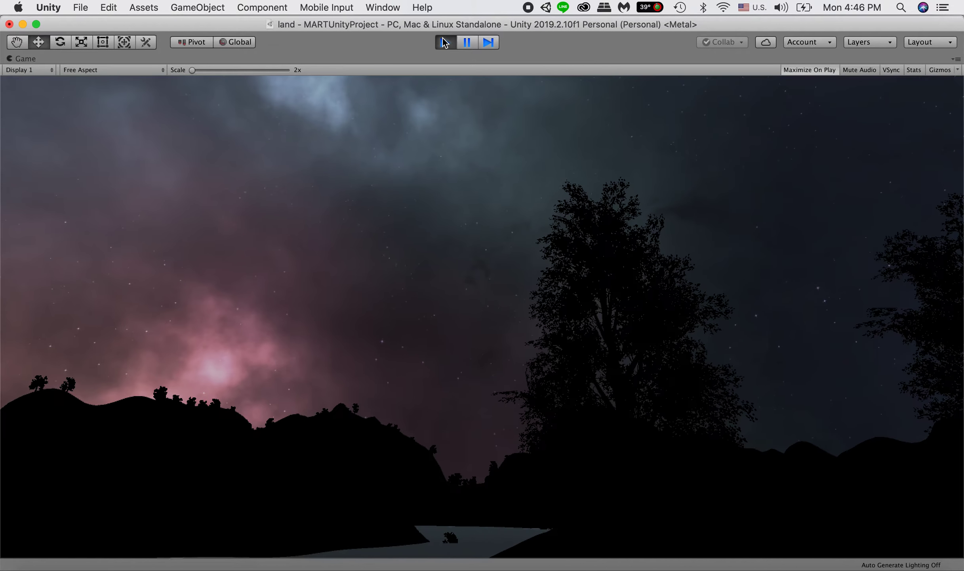
pyautogui.click(445, 42)
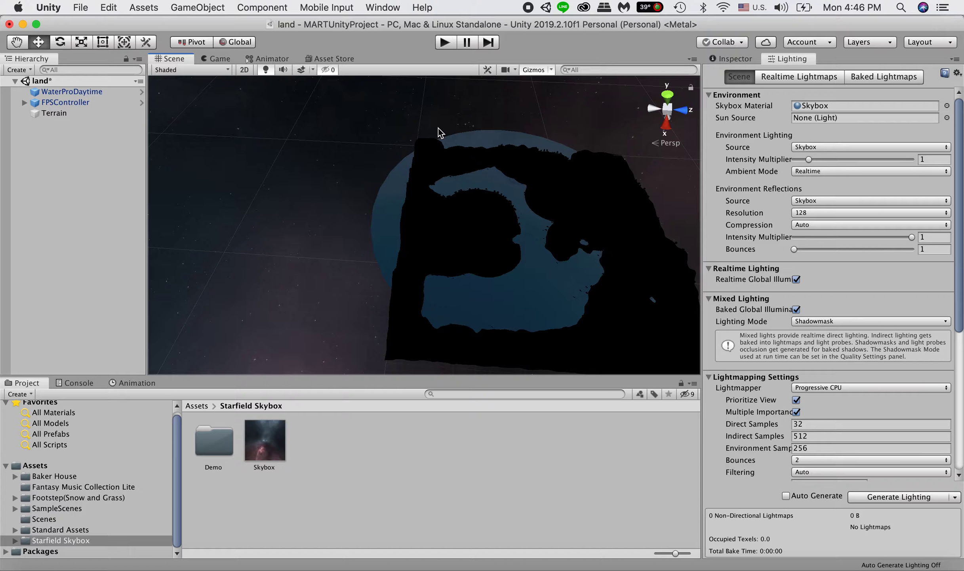
# - Create a new Directional Light from GameObject > Light and show its Inspector properties
pyautogui.click(190, 9)
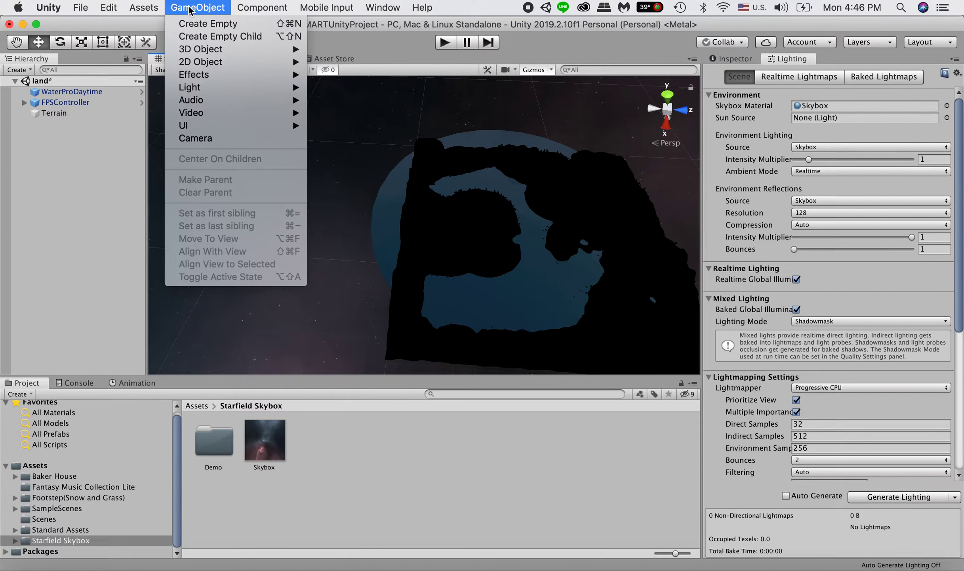
pyautogui.moveTo(218, 90)
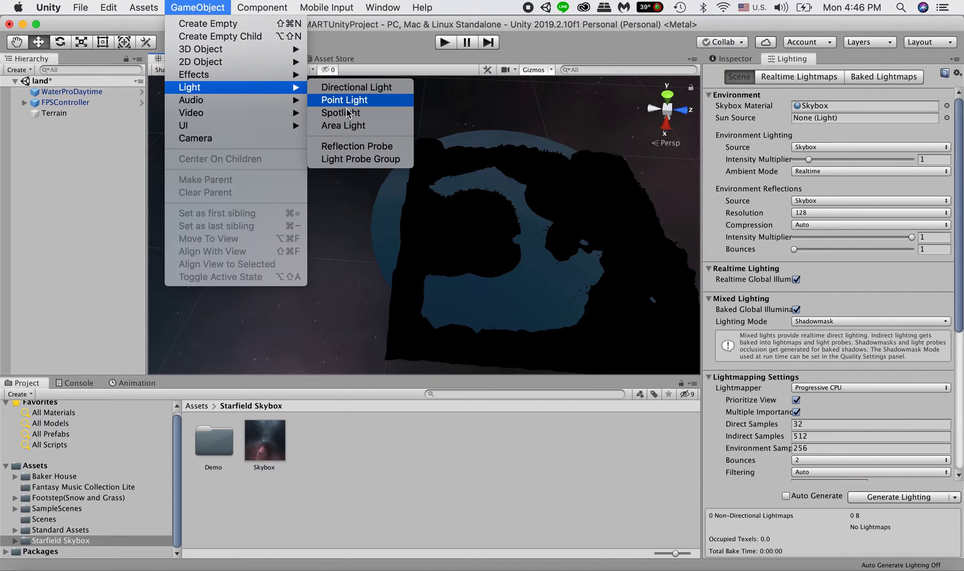
pyautogui.click(381, 88)
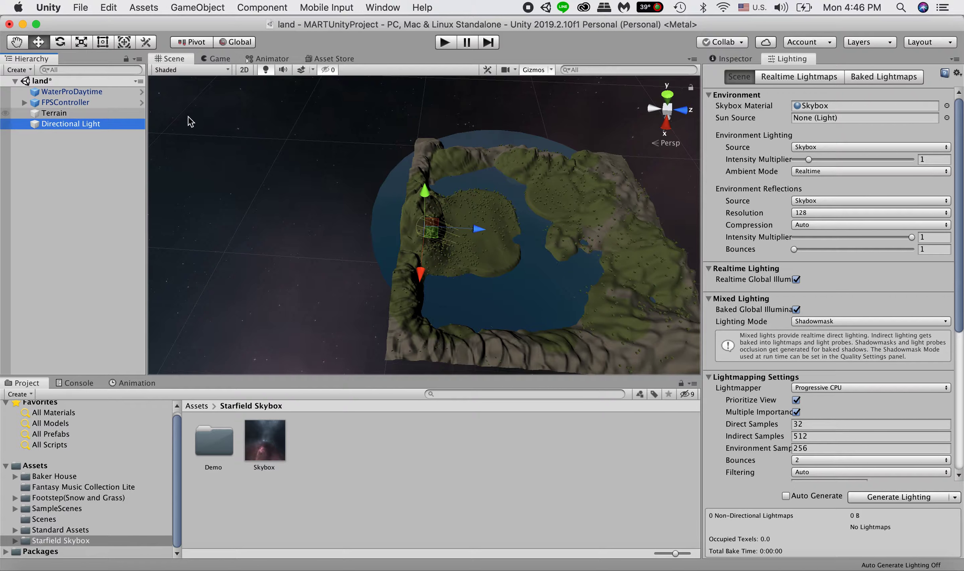
pyautogui.click(736, 59)
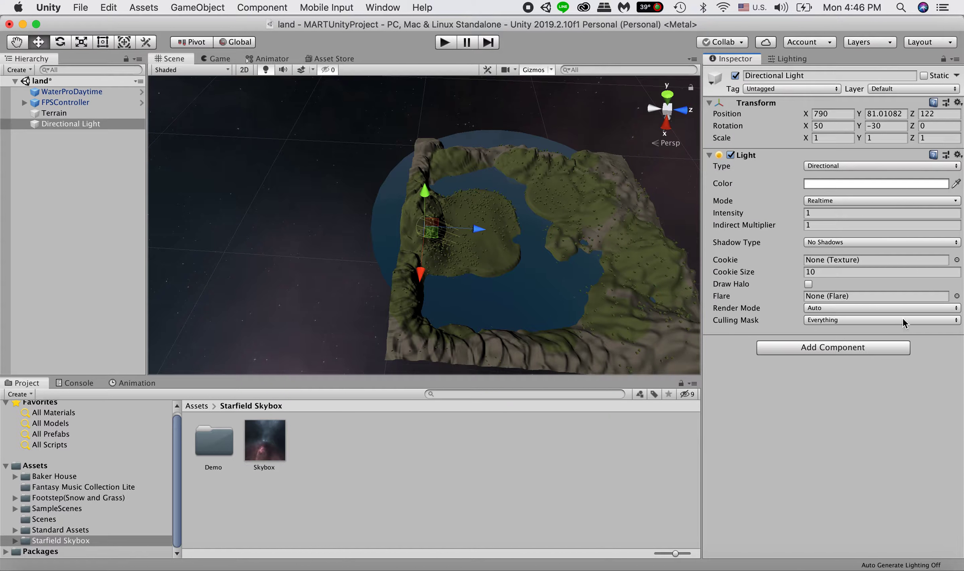
# - Try Light Intensity 0.1, then 0.5, and play-test the dimmer scene
pyautogui.click(733, 213)
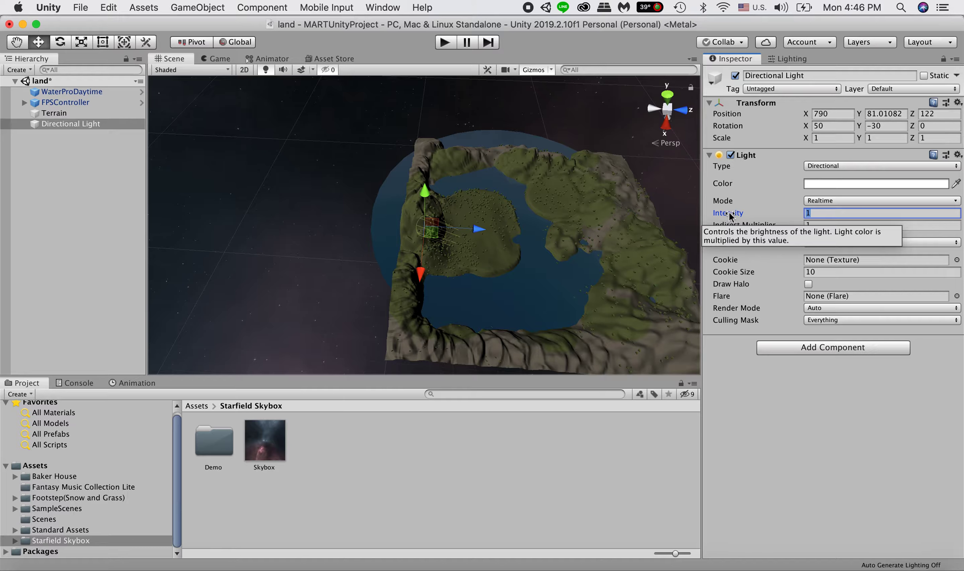
pyautogui.write('0.1')
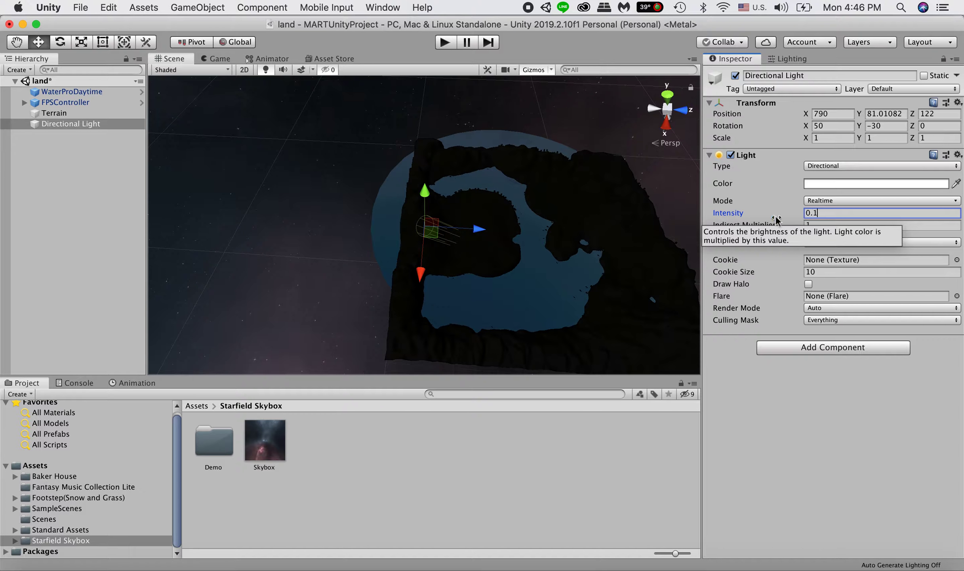
pyautogui.click(828, 225)
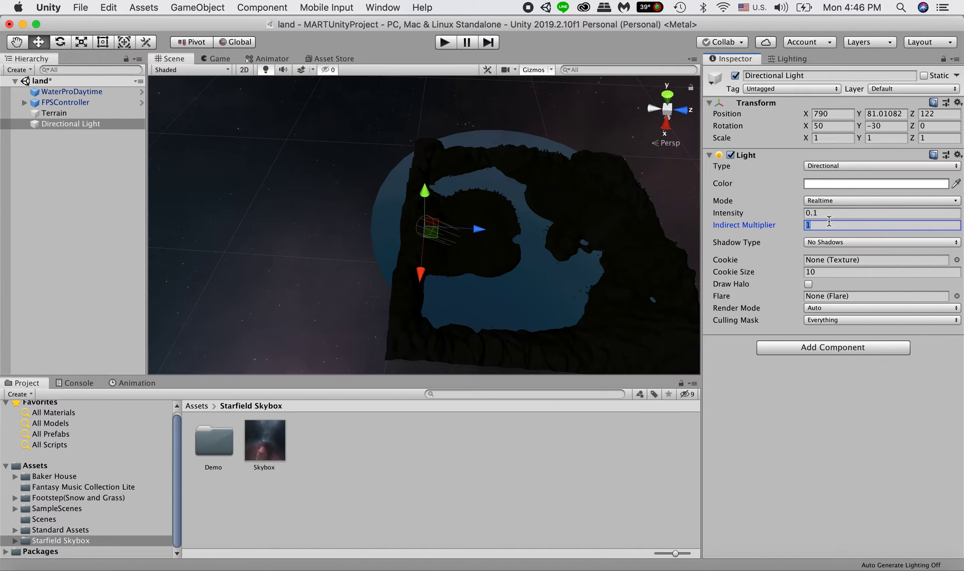
pyautogui.click(827, 214)
pyautogui.write('0.')
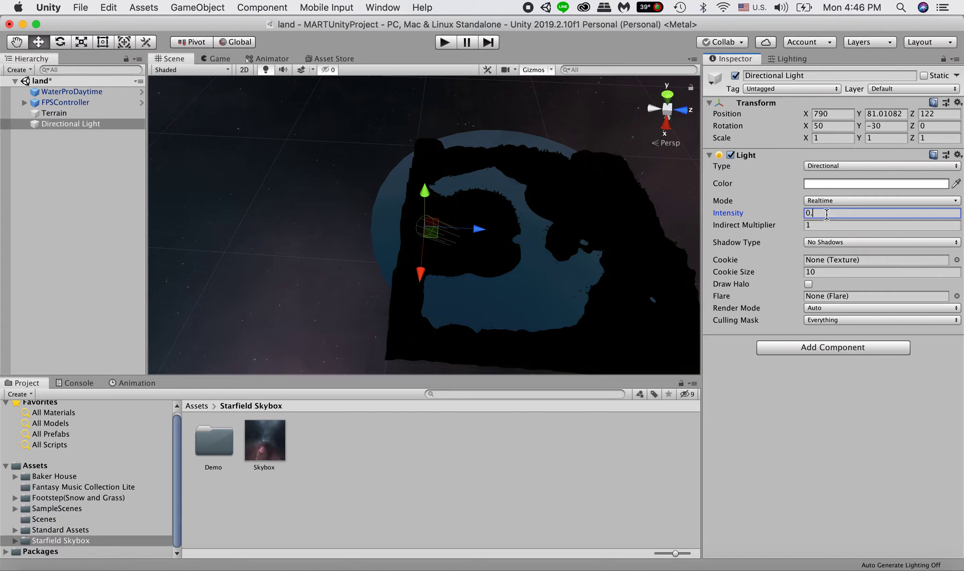
pyautogui.write('5')
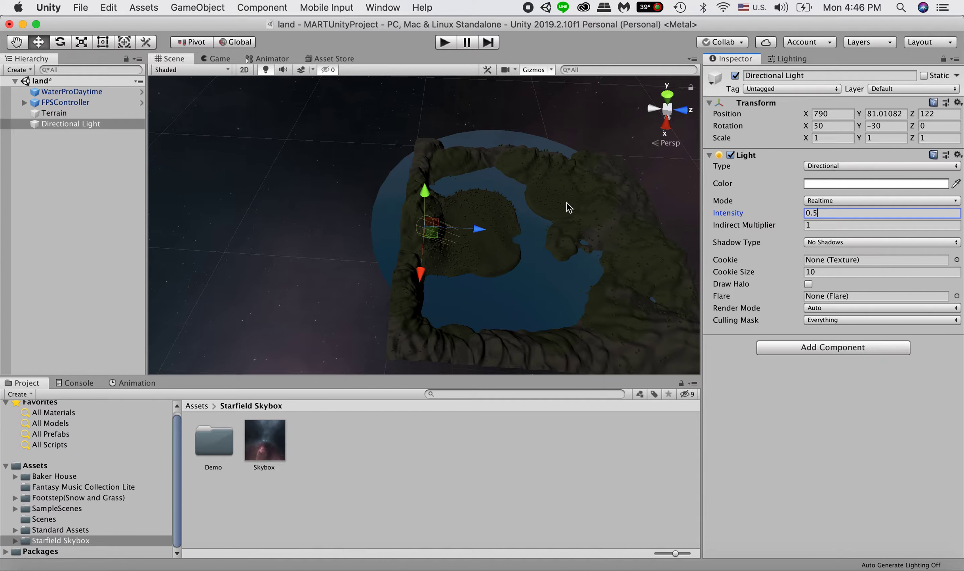
pyautogui.click(442, 42)
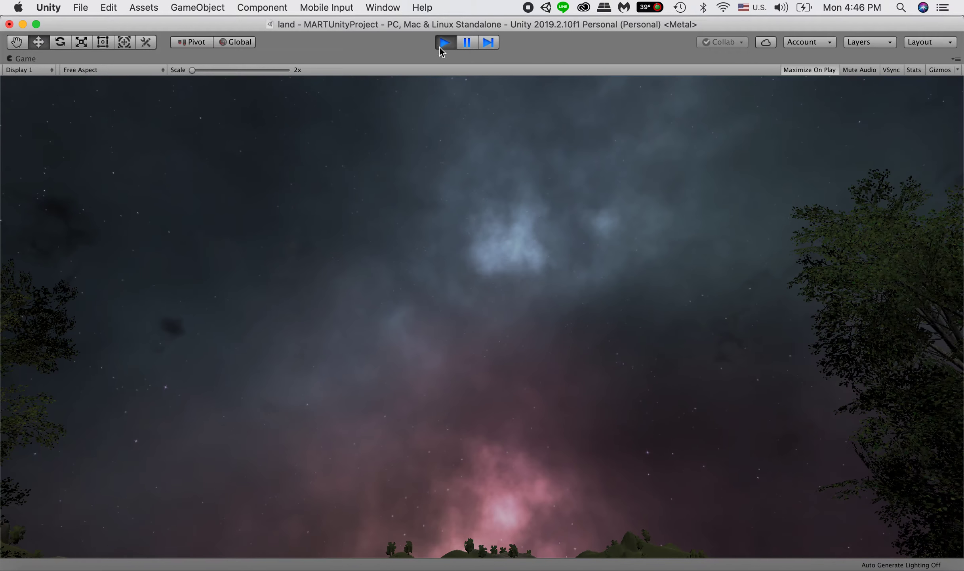
pyautogui.click(441, 43)
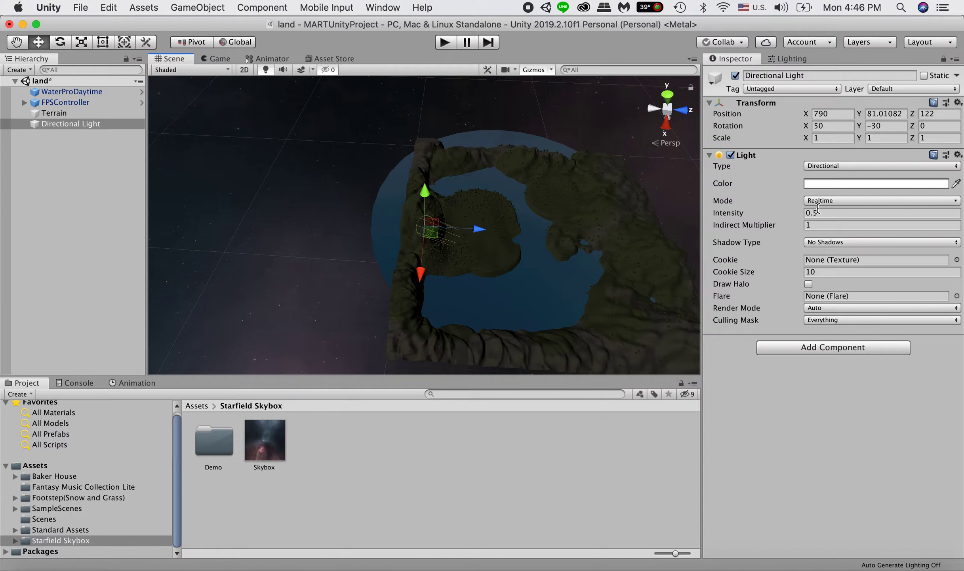
# - Change the Intensity to 0.2 and play-test the darker result
pyautogui.click(824, 213)
pyautogui.click(824, 212)
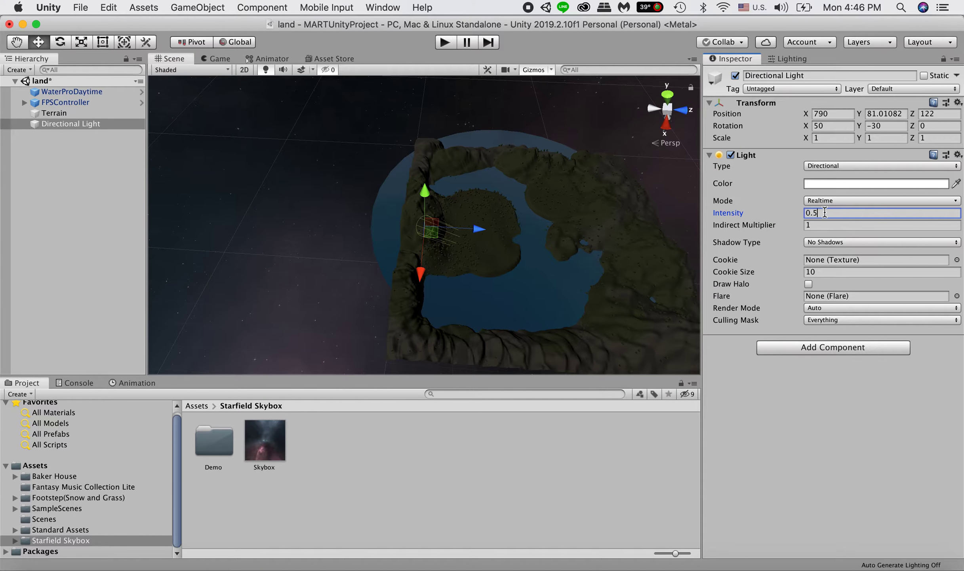
pyautogui.press('BackSpace')
pyautogui.write('2')
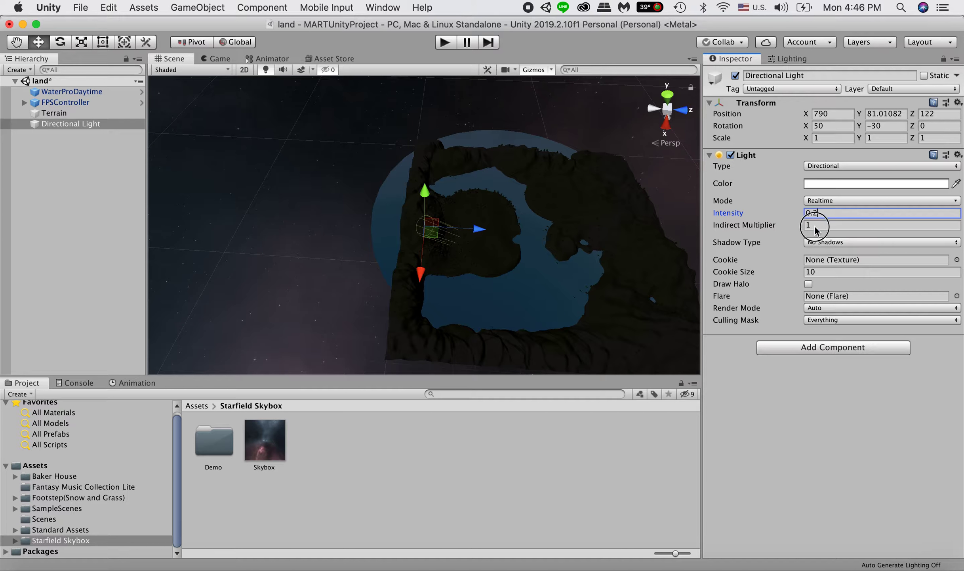
pyautogui.press('Return')
pyautogui.click(445, 41)
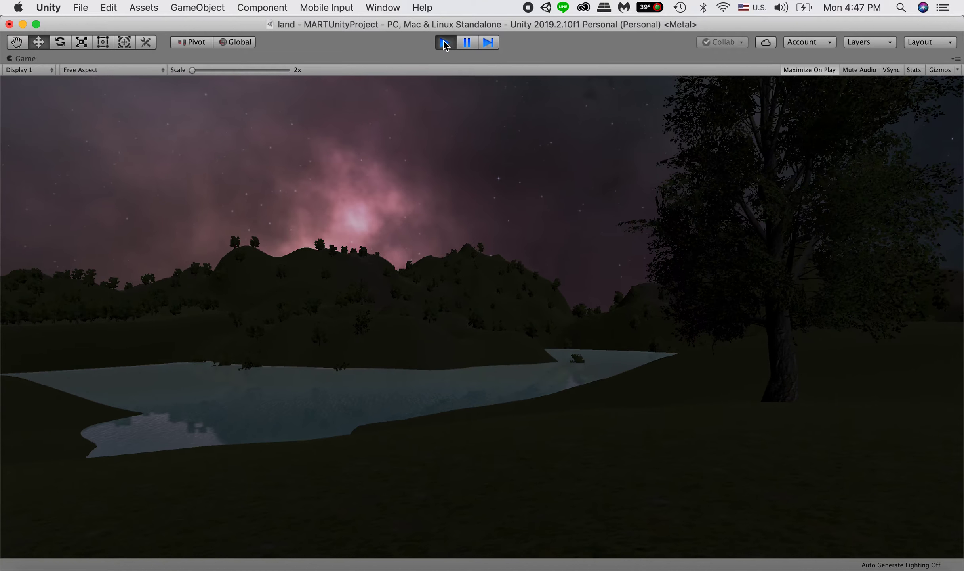
# - Stop the game and add a Point Light from GameObject > Light
pyautogui.click(445, 43)
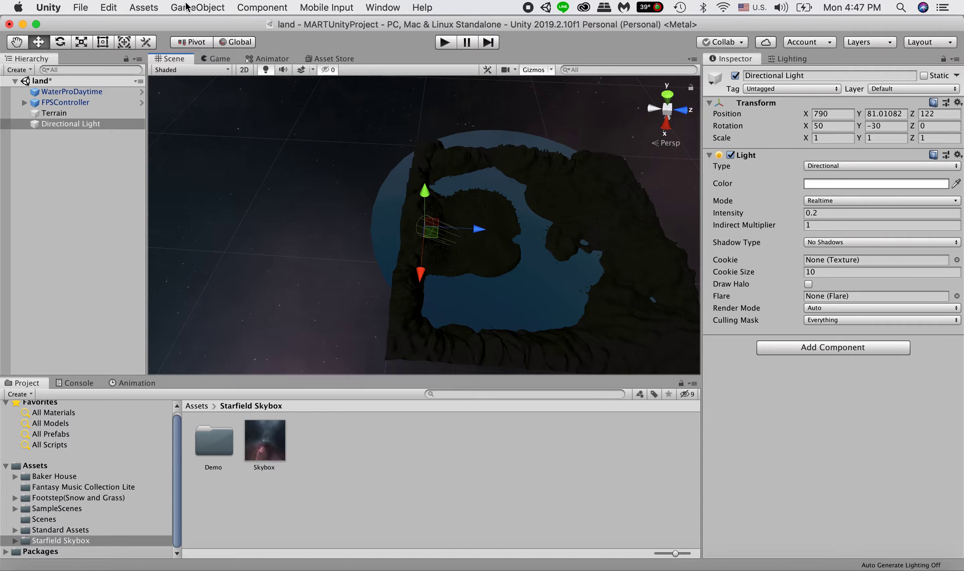
pyautogui.click(186, 7)
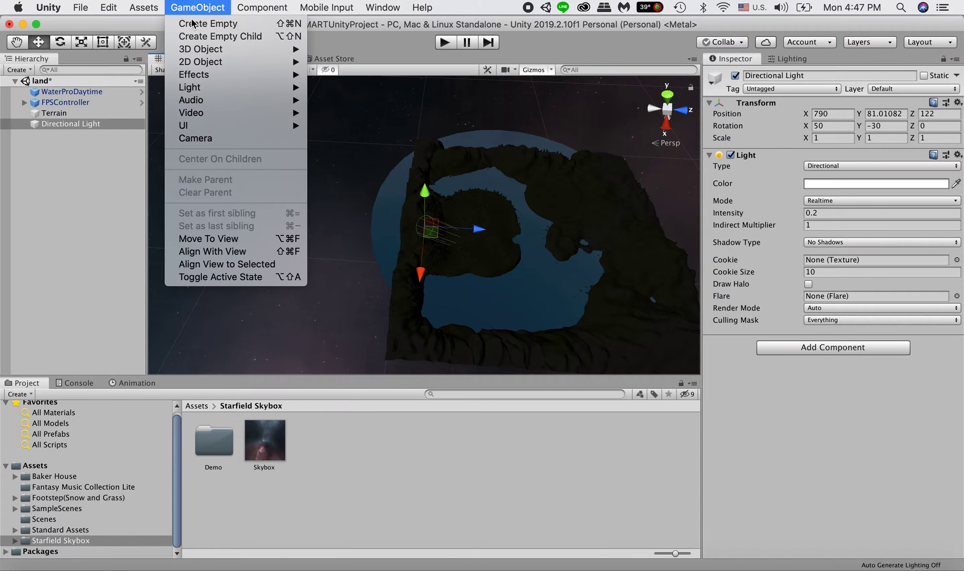
pyautogui.moveTo(211, 89)
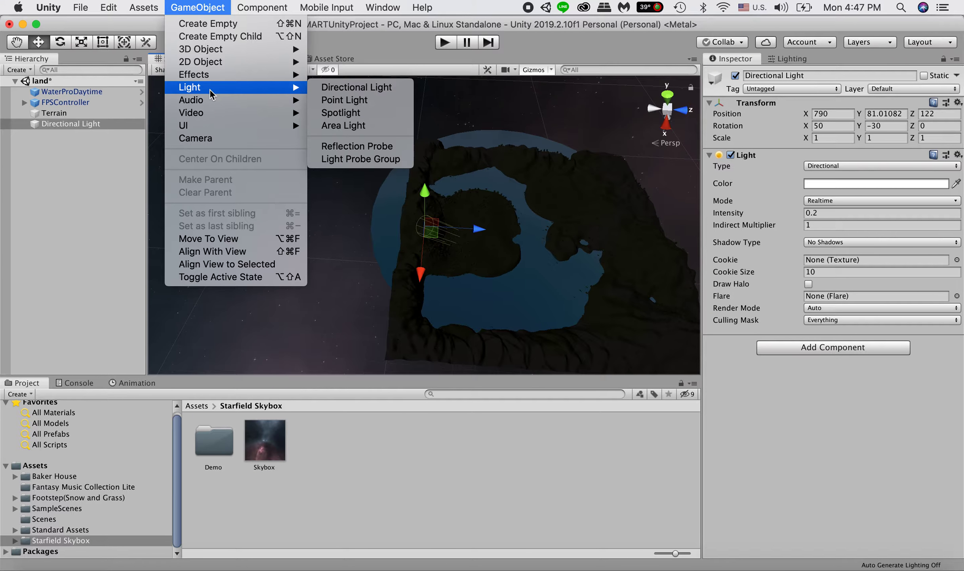
pyautogui.click(377, 101)
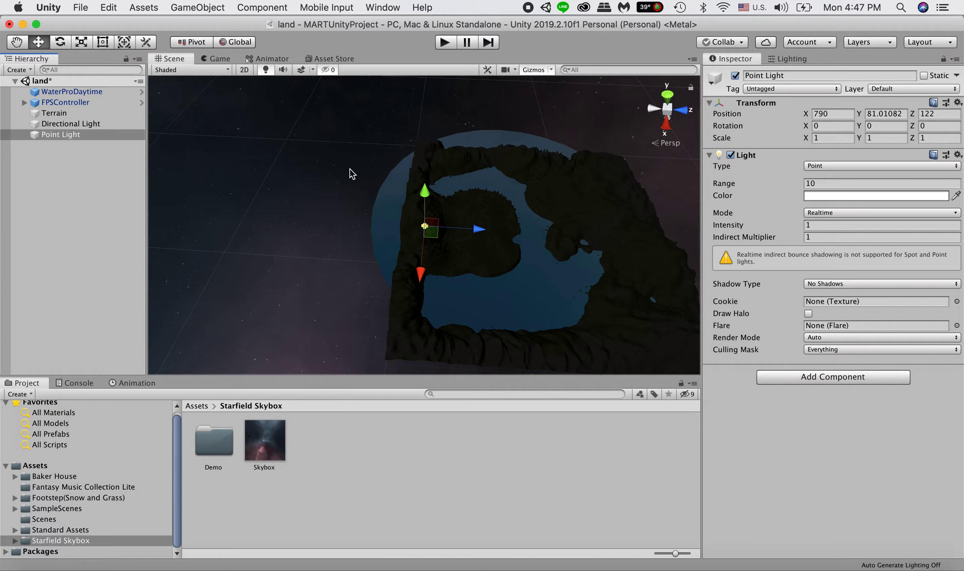
# - Frame the Point Light and FPSController, delete the Point Light, and select FPSController
pyautogui.doubleClick(50, 135)
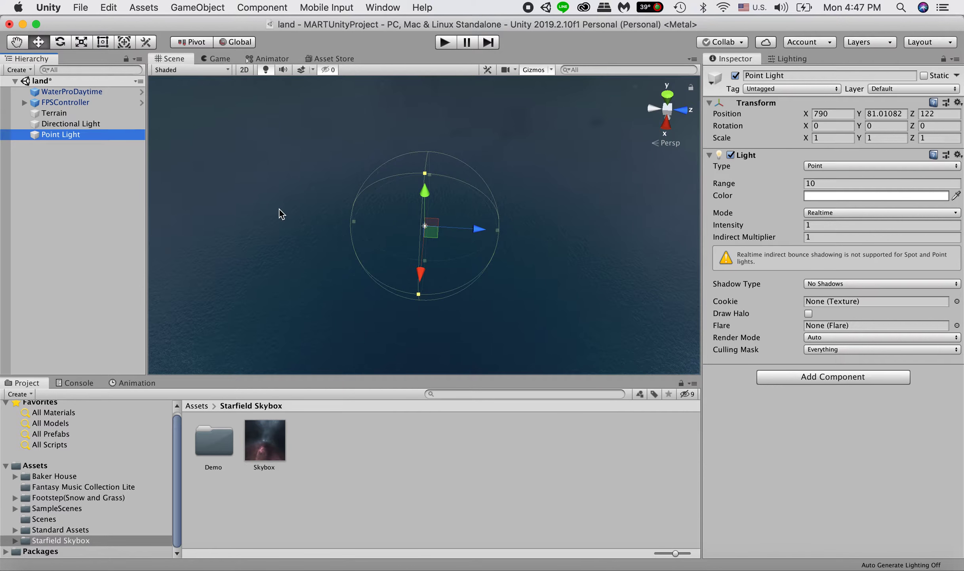
pyautogui.scroll(-6, 280, 209)
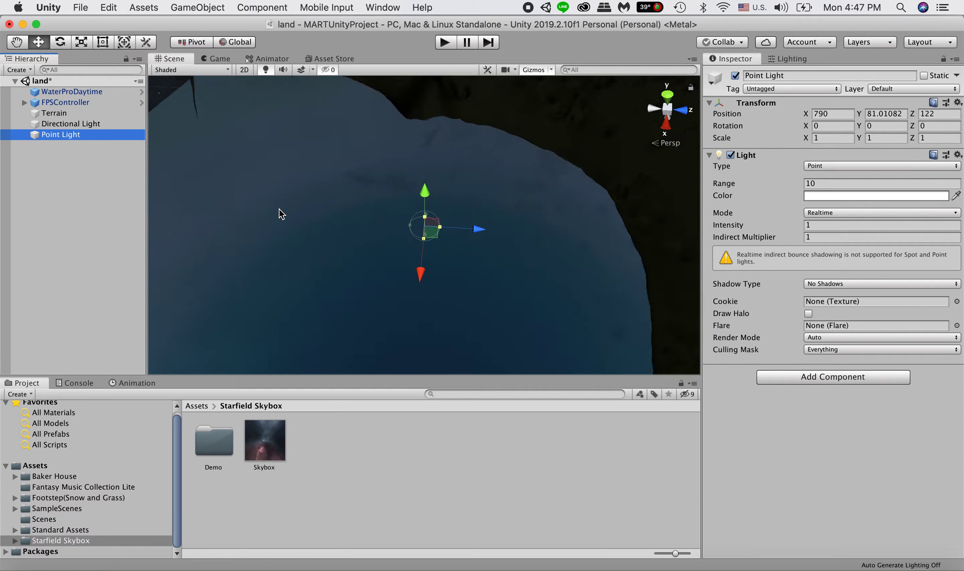
pyautogui.doubleClick(48, 102)
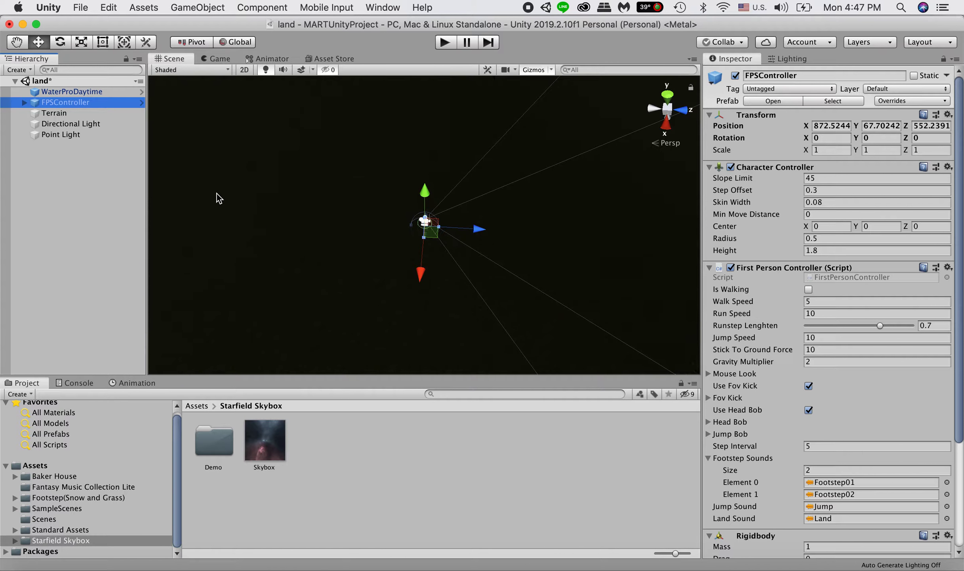
pyautogui.click(70, 135)
pyautogui.press('super+BackSpace')
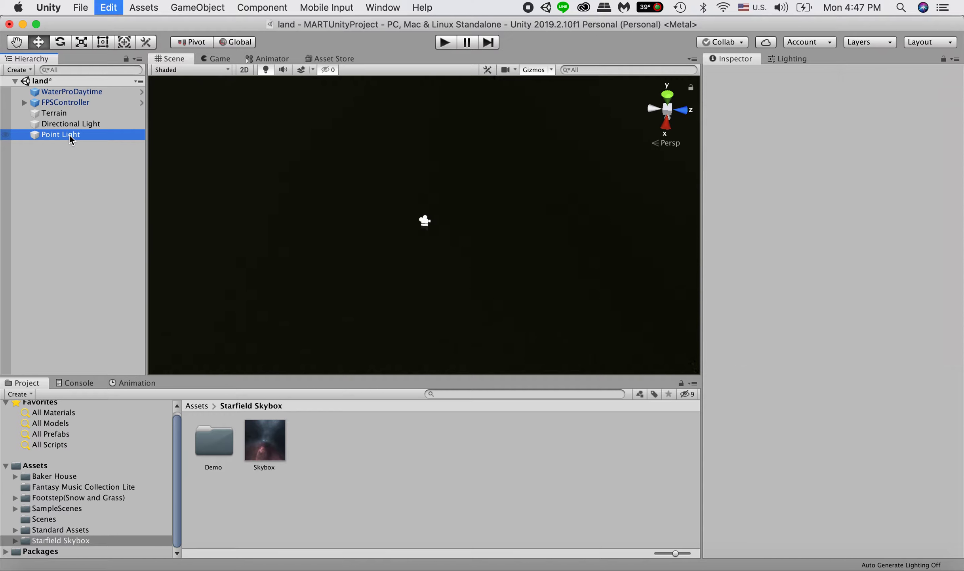
pyautogui.click(64, 103)
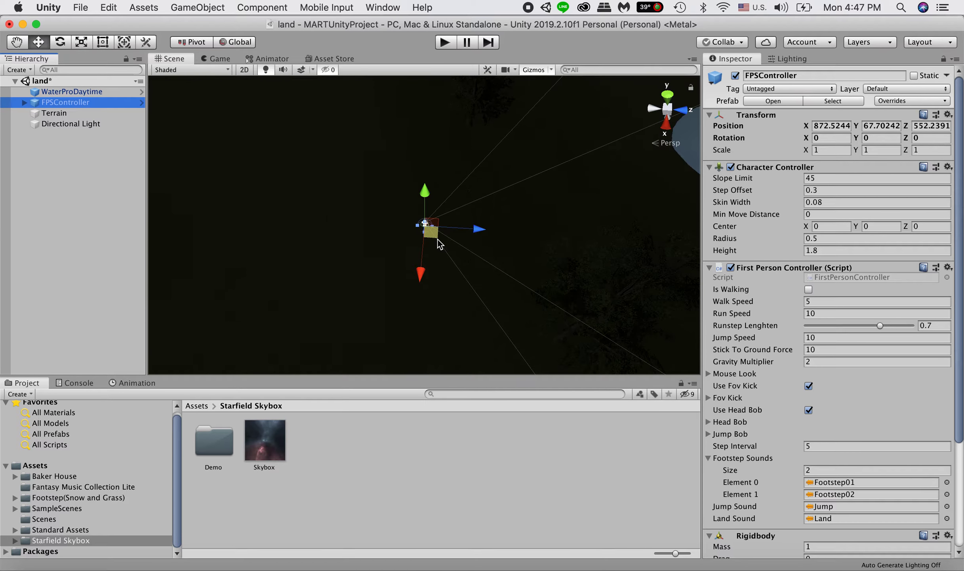
# - Create a new Point Light and nudge it upward to Y 68.62
pyautogui.click(198, 7)
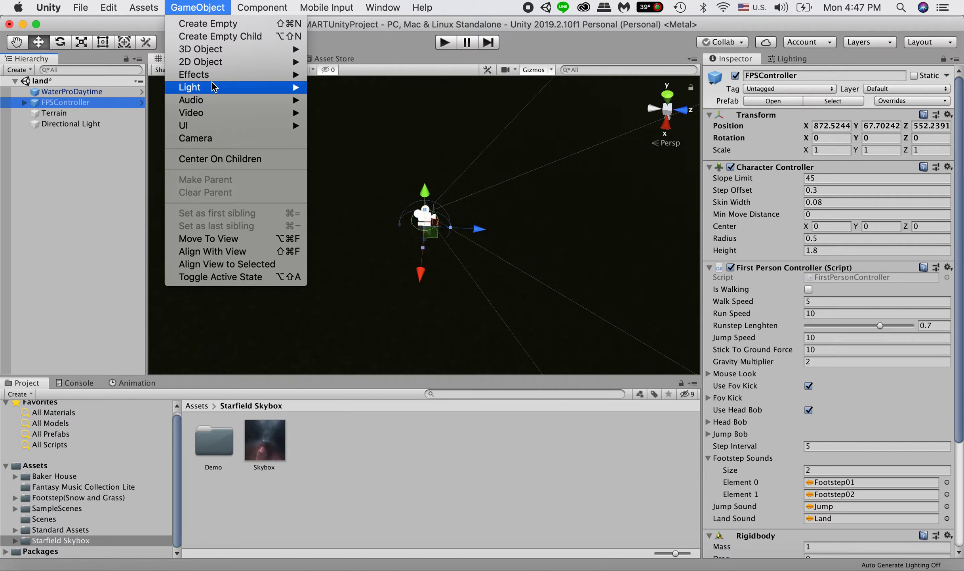
pyautogui.moveTo(278, 48)
pyautogui.moveTo(277, 87)
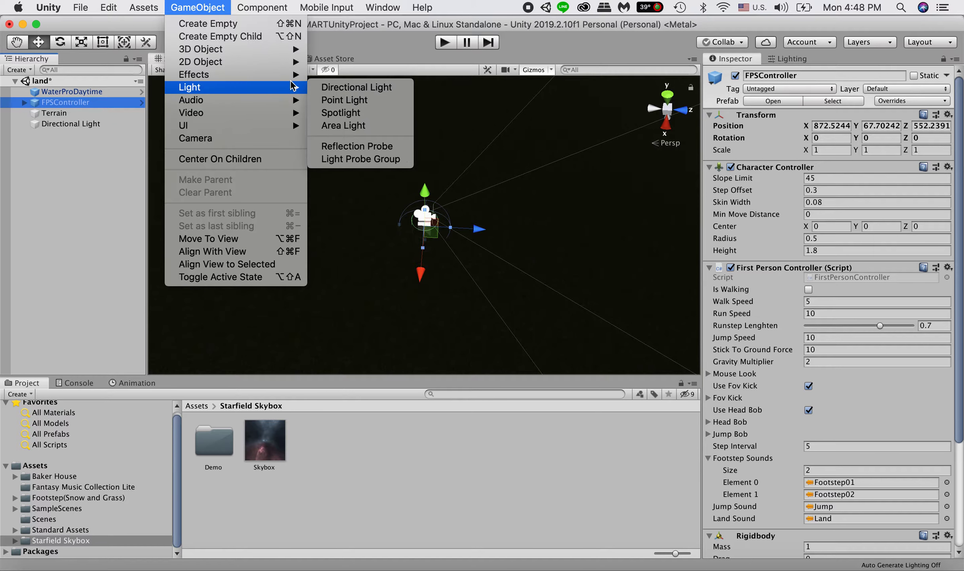
pyautogui.click(353, 100)
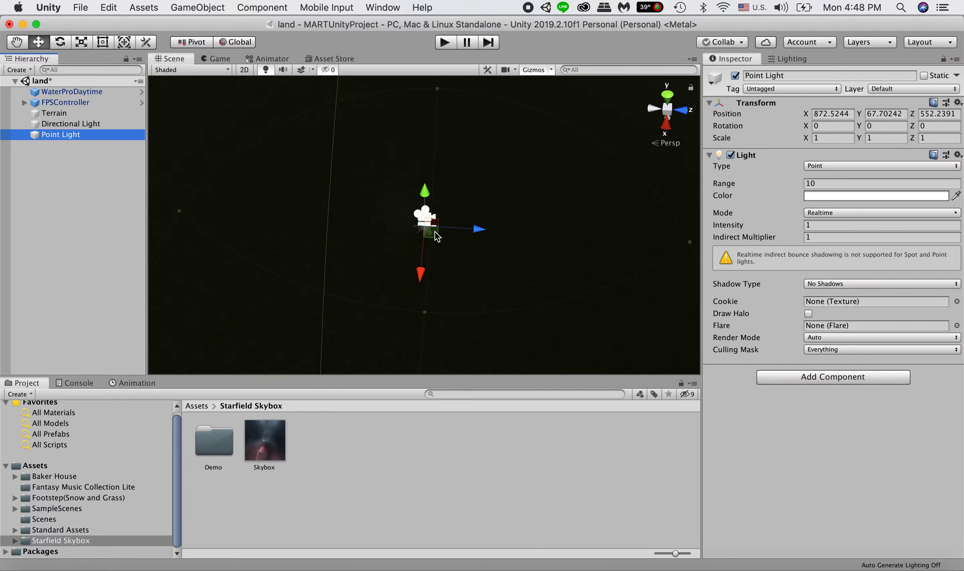
pyautogui.scroll(-3, 436, 236)
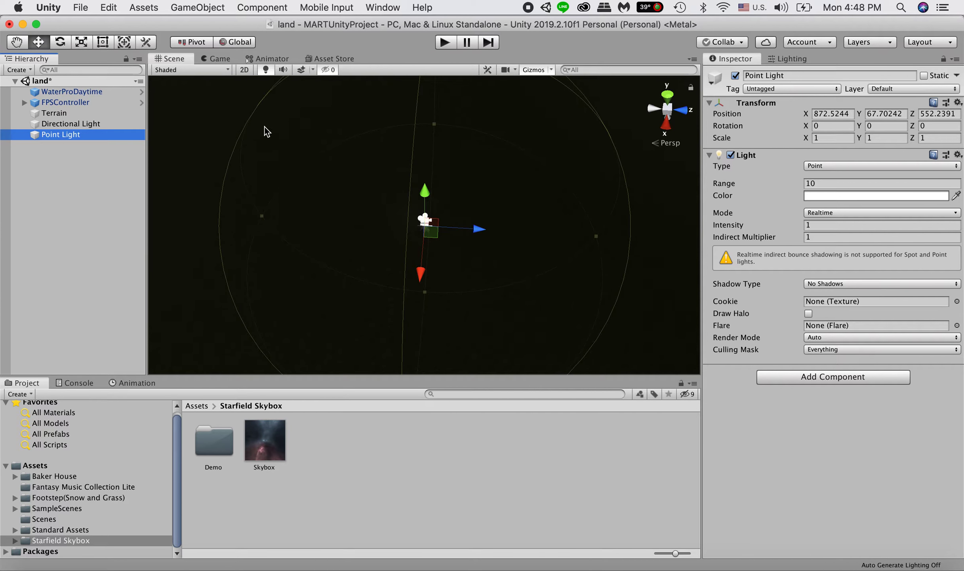
pyautogui.moveTo(425, 191)
pyautogui.mouseDown()
pyautogui.moveTo(420, 180)
pyautogui.moveTo(413, 199)
pyautogui.moveTo(424, 177)
pyautogui.moveTo(425, 190)
pyautogui.mouseUp()
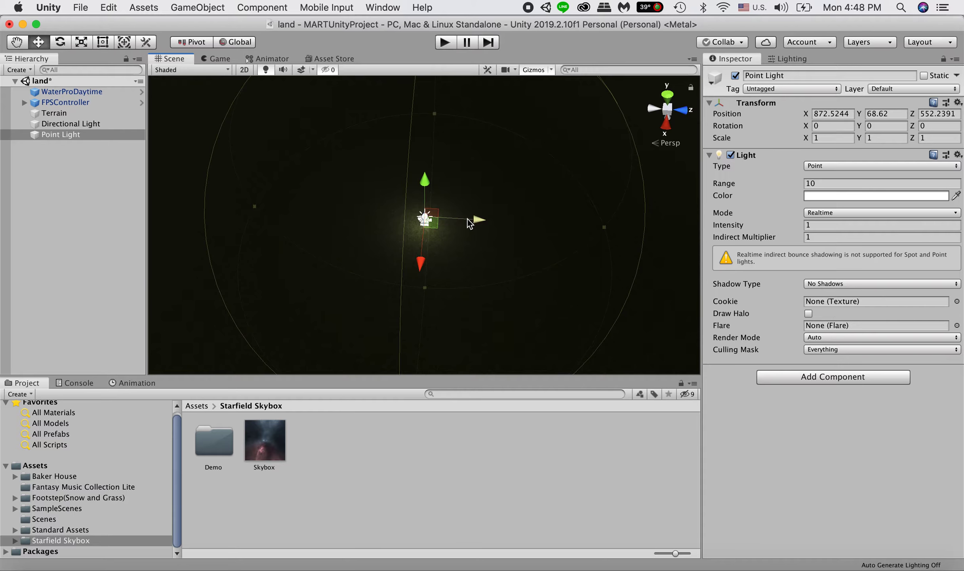
# - Drag the Point Light back along Z and check FPSController's X, Y, Z position
pyautogui.moveTo(470, 223); pyautogui.dragTo(186, 181)
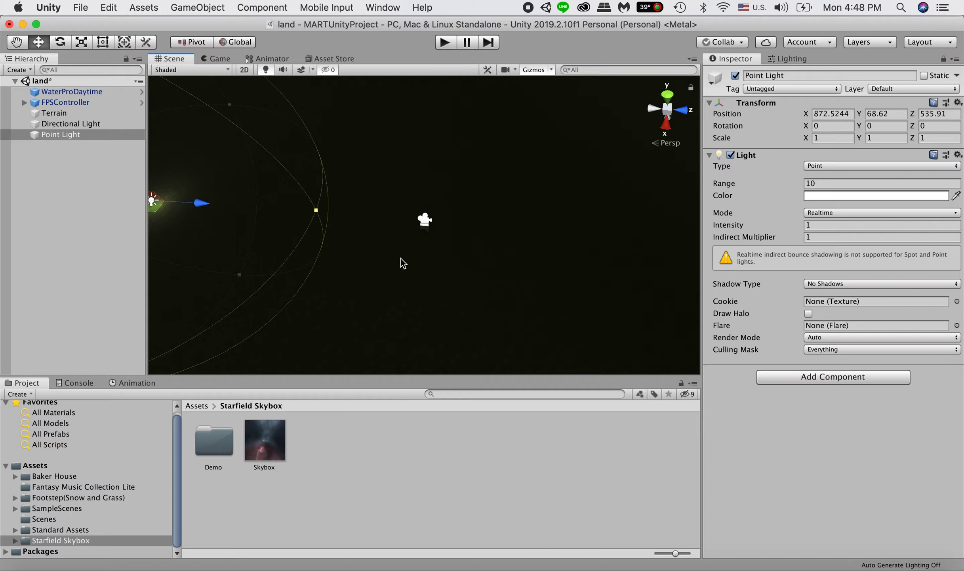
pyautogui.click(423, 220)
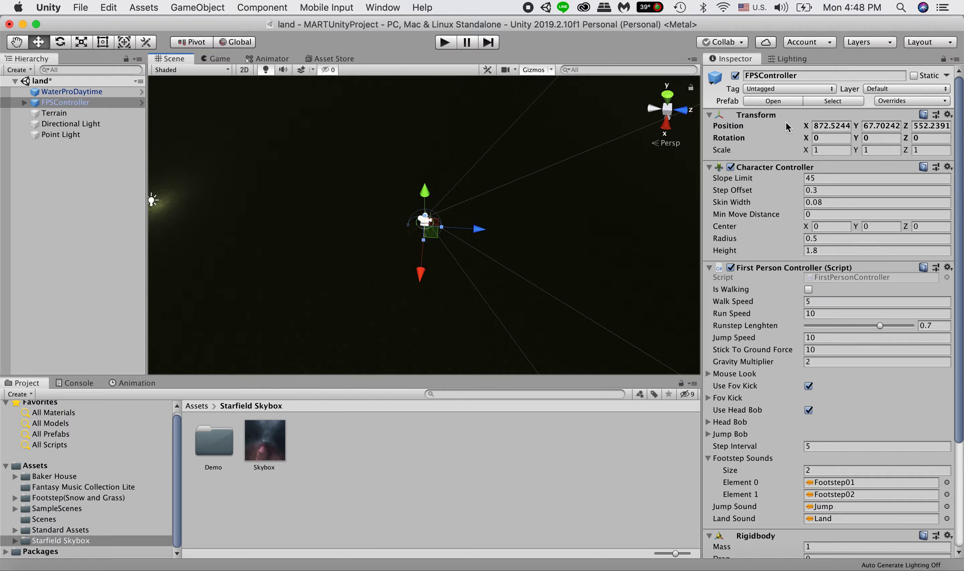
pyautogui.click(822, 125)
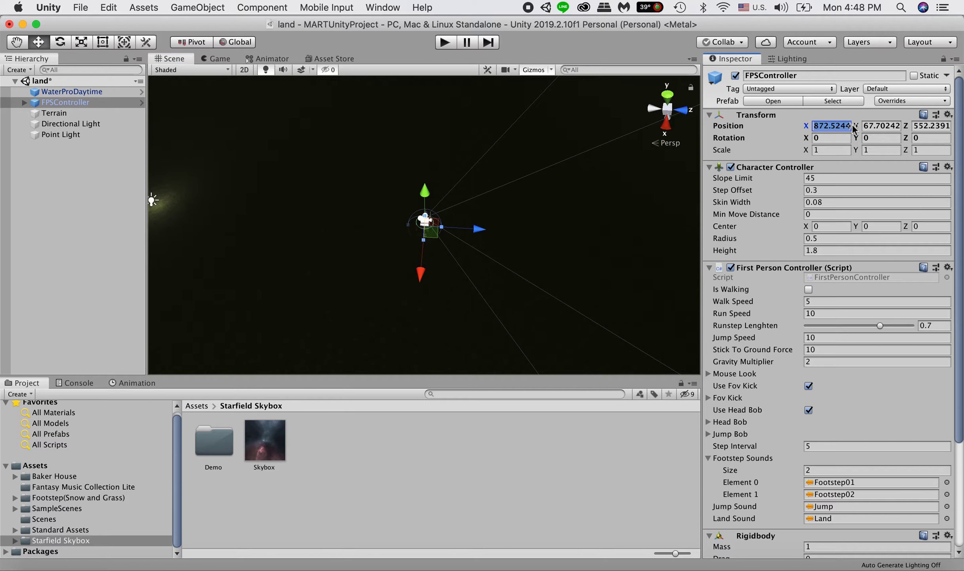
pyautogui.click(880, 126)
pyautogui.click(929, 126)
pyautogui.click(829, 126)
pyautogui.click(869, 126)
pyautogui.click(931, 126)
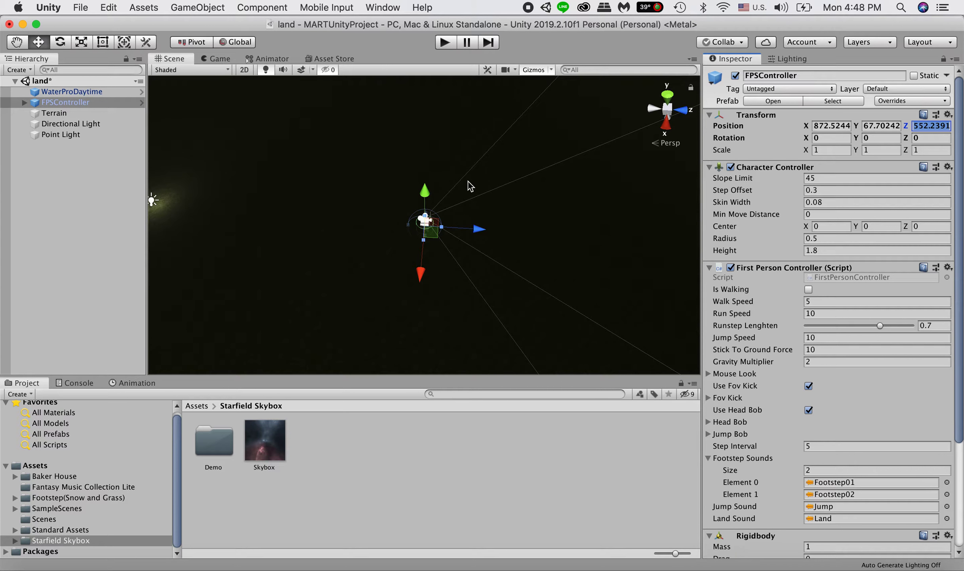
# - Drag the Point Light back to Z 552.19, matching the FPSController's location
pyautogui.click(154, 203)
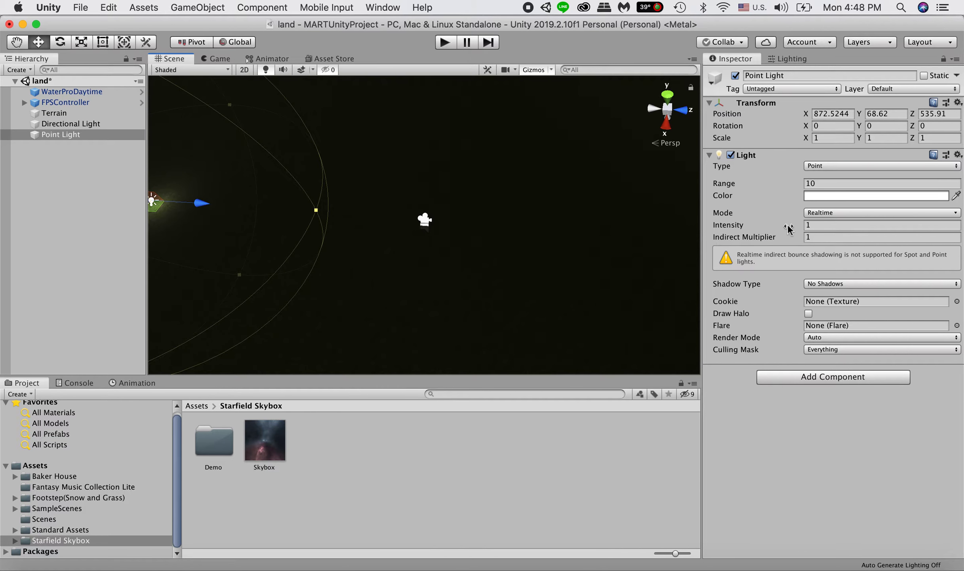
pyautogui.moveTo(201, 204); pyautogui.dragTo(472, 217)
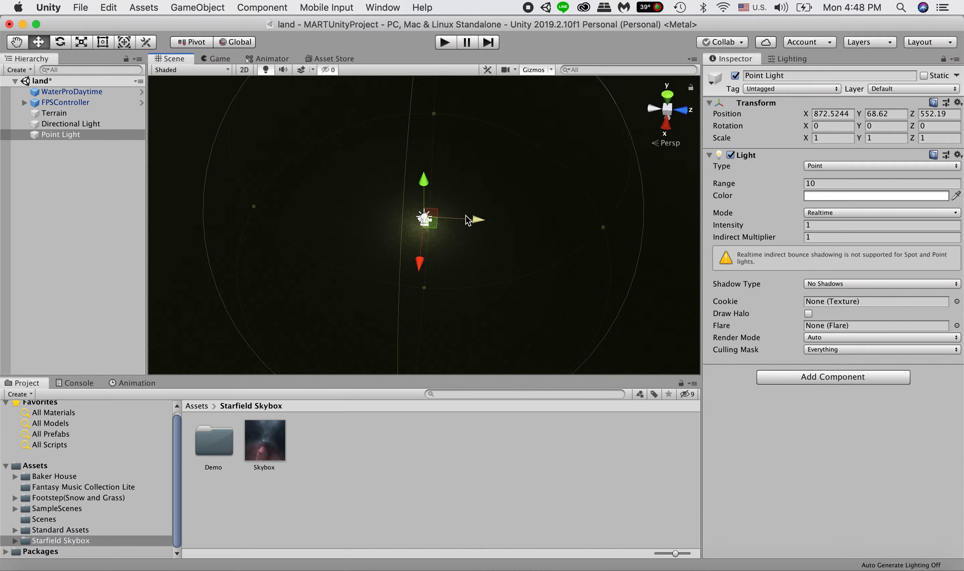
pyautogui.click(60, 103)
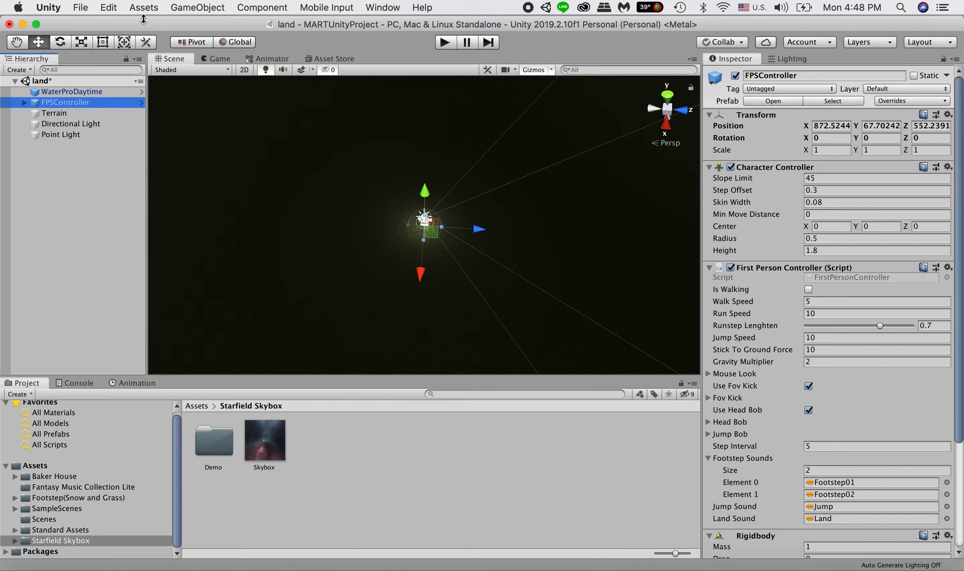
pyautogui.click(57, 134)
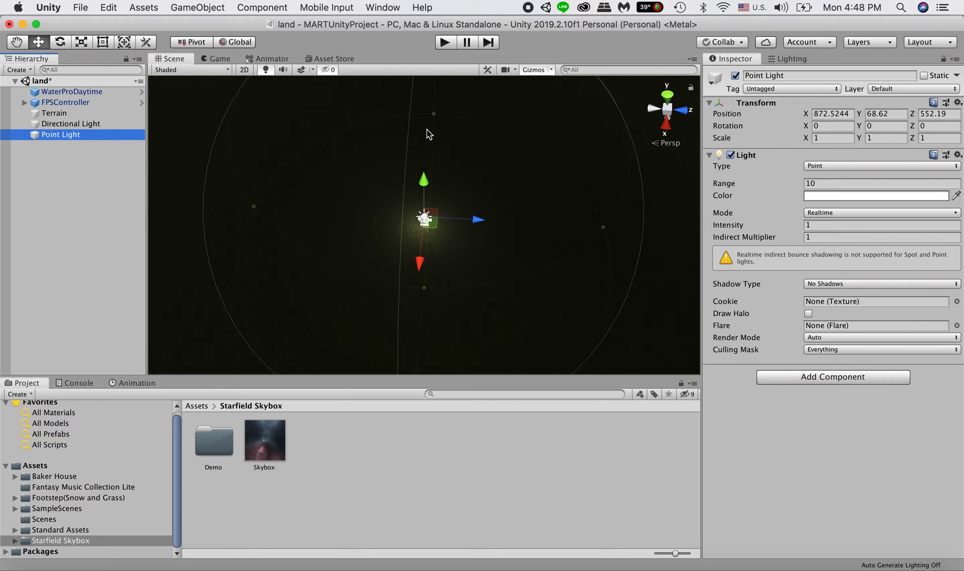
pyautogui.click(445, 42)
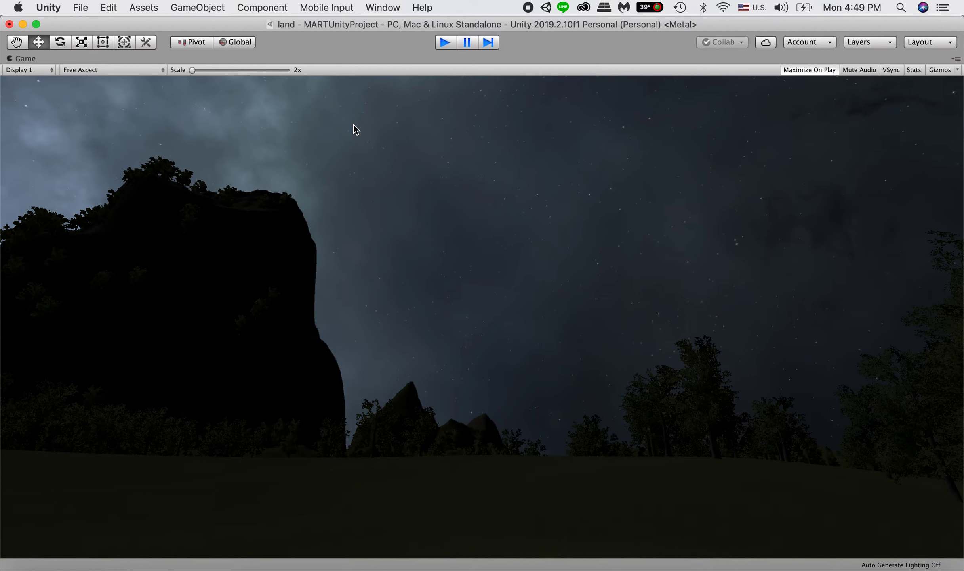
pyautogui.press('super+p')
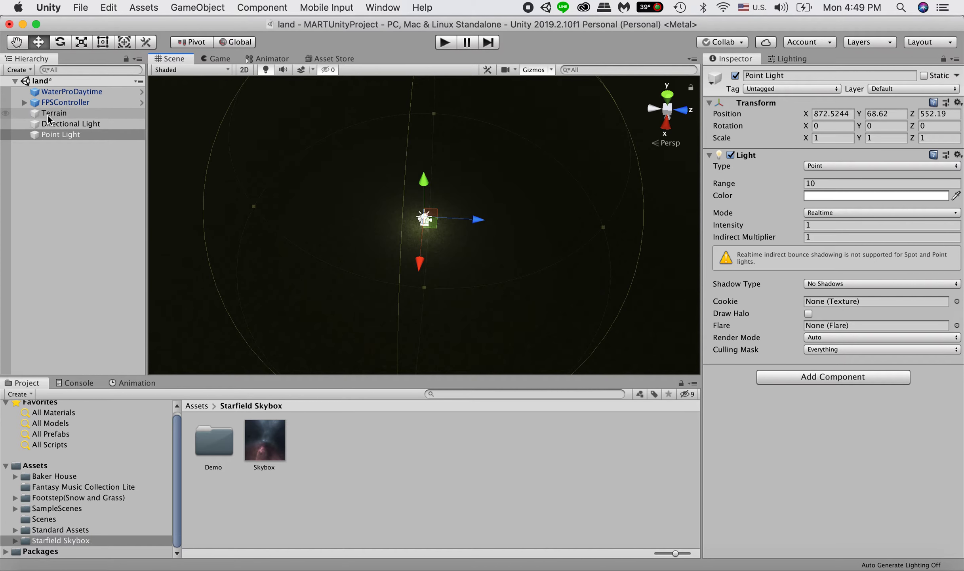
# - Parent the Point Light under FPSController in the Hierarchy and expand it to confirm
pyautogui.moveTo(55, 140); pyautogui.dragTo(66, 104)
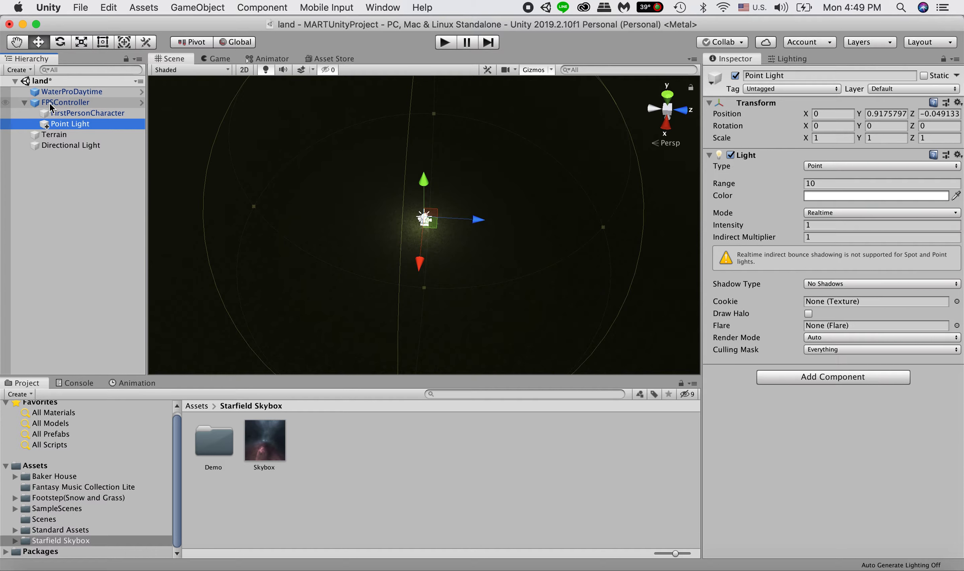
pyautogui.click(23, 102)
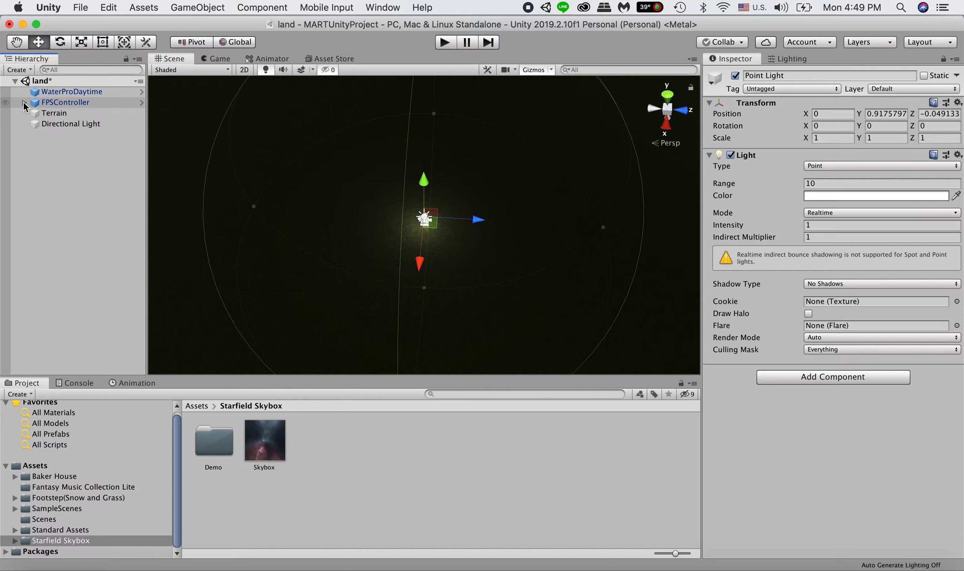
pyautogui.click(26, 103)
pyautogui.click(25, 102)
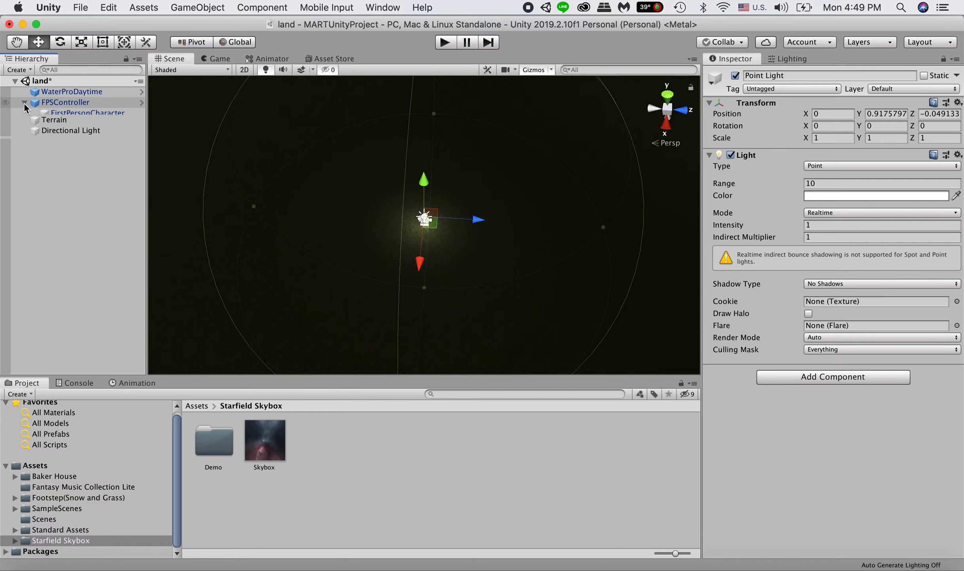
pyautogui.click(25, 103)
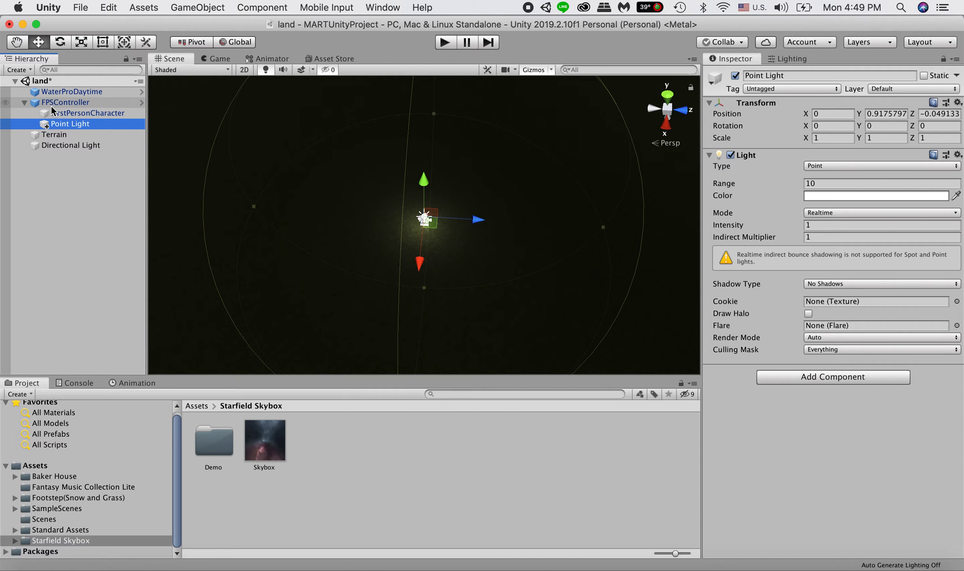
# - Shift the FPSController along Z to 549.71
pyautogui.click(53, 103)
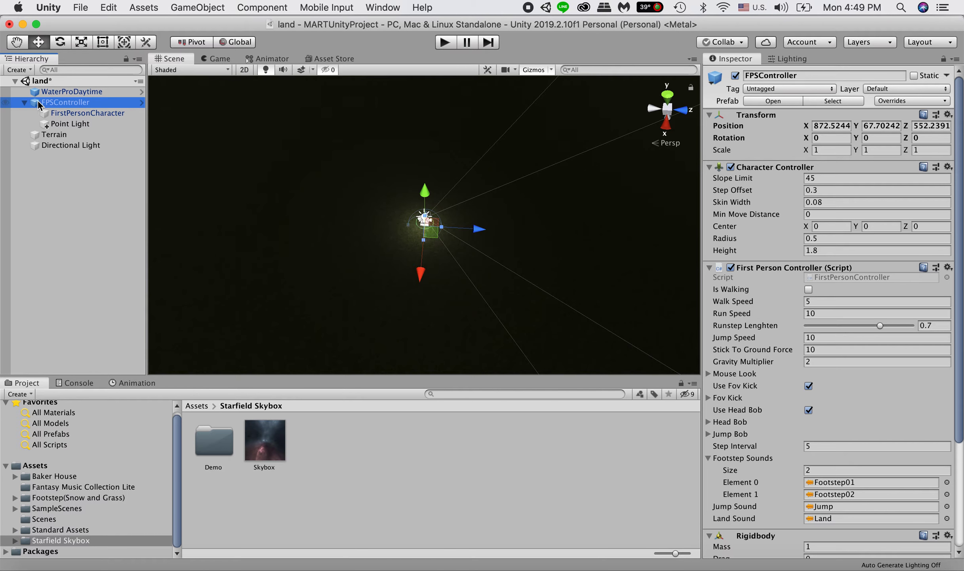
pyautogui.moveTo(479, 234); pyautogui.dragTo(437, 218)
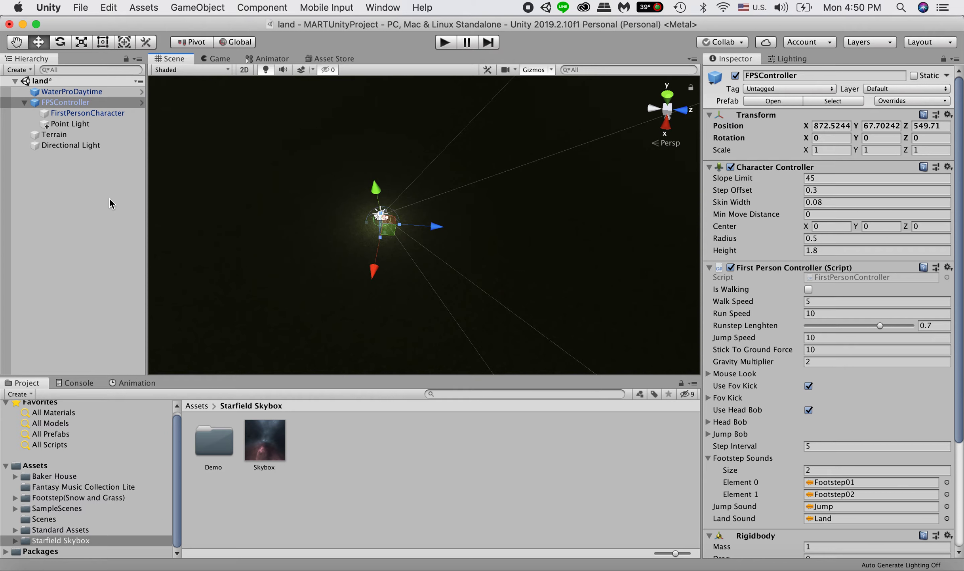
pyautogui.moveTo(55, 144); pyautogui.dragTo(47, 164)
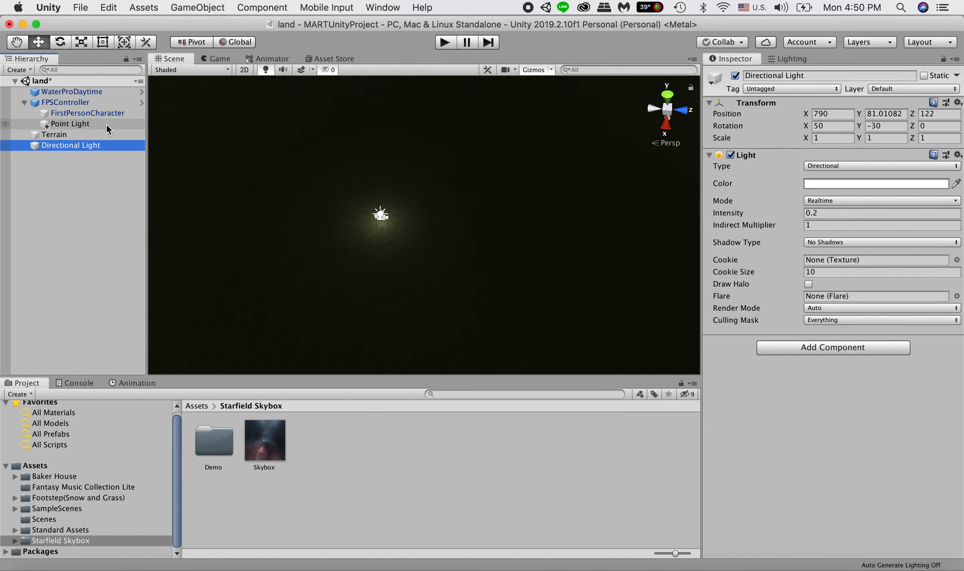
pyautogui.click(64, 102)
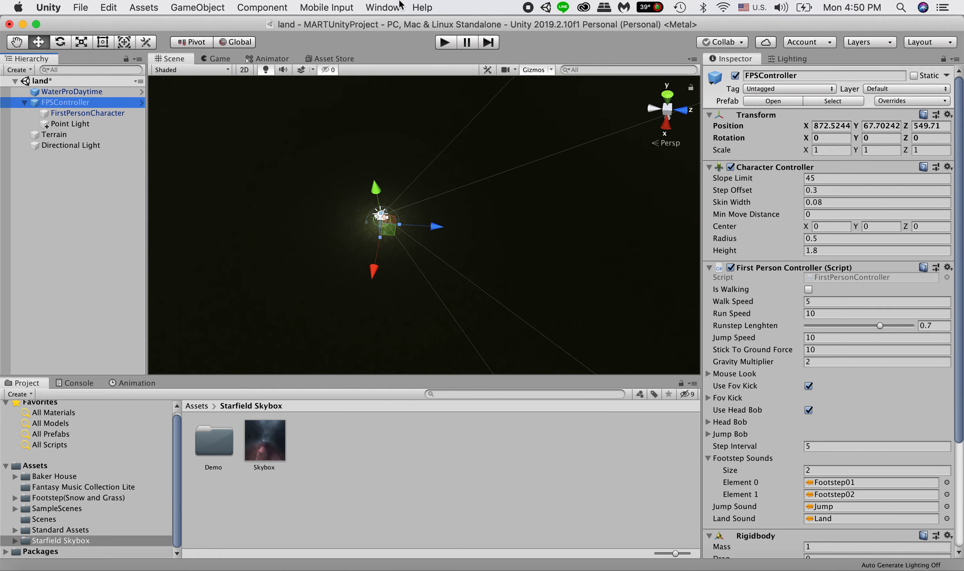
pyautogui.click(441, 42)
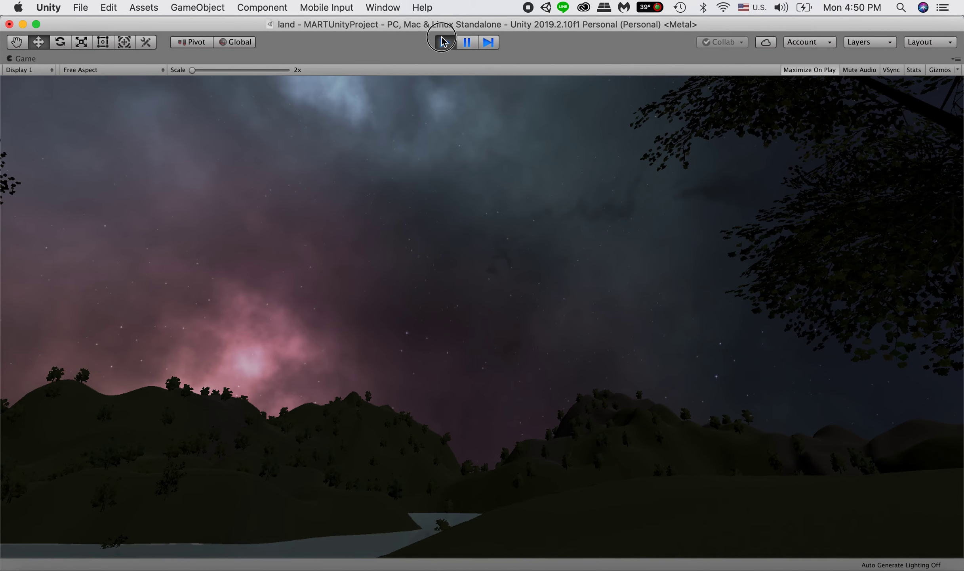
pyautogui.press('super+p')
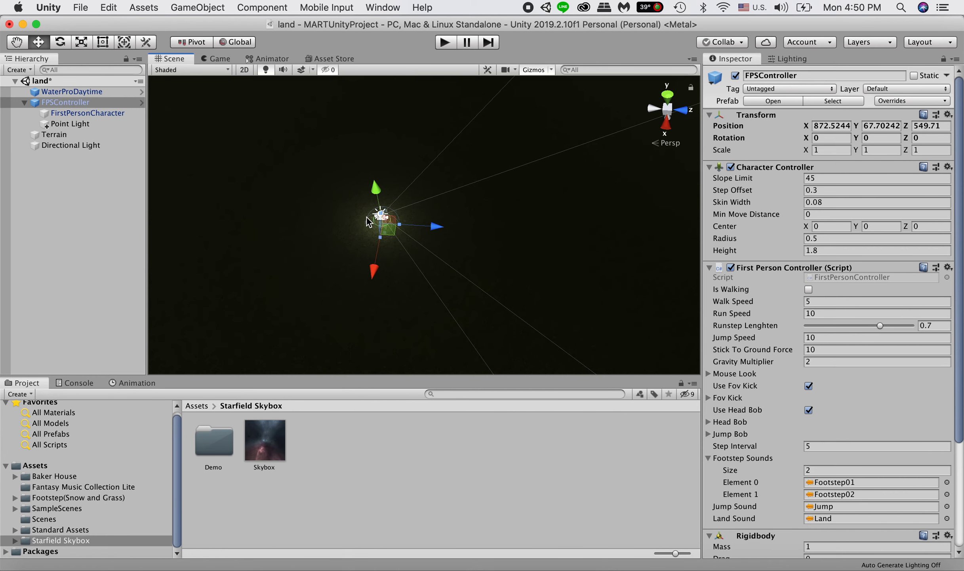
pyautogui.click(63, 147)
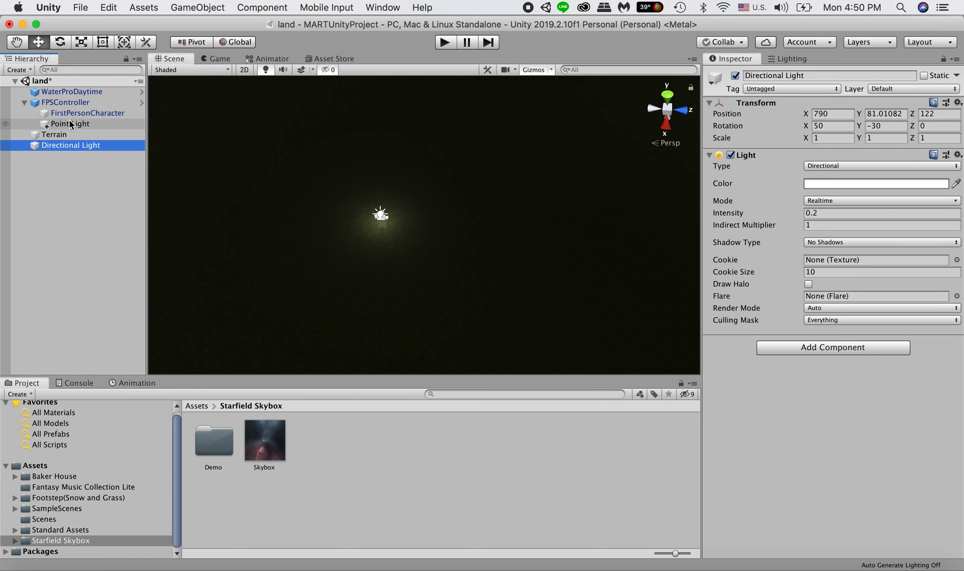
# - Move the child Point Light forward to local Z 1.14 and play-test the lantern
pyautogui.click(59, 124)
pyautogui.moveTo(439, 218); pyautogui.dragTo(458, 219)
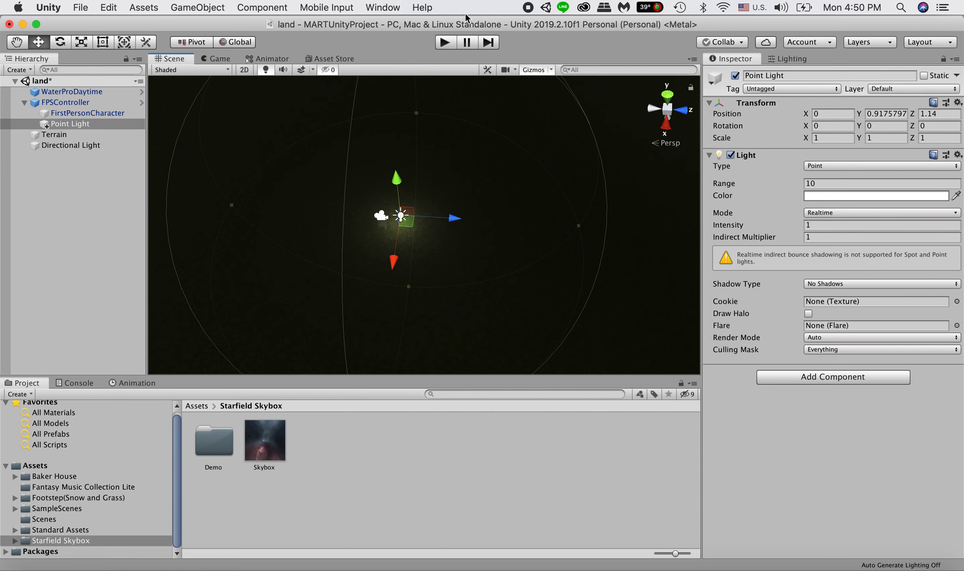
pyautogui.click(446, 42)
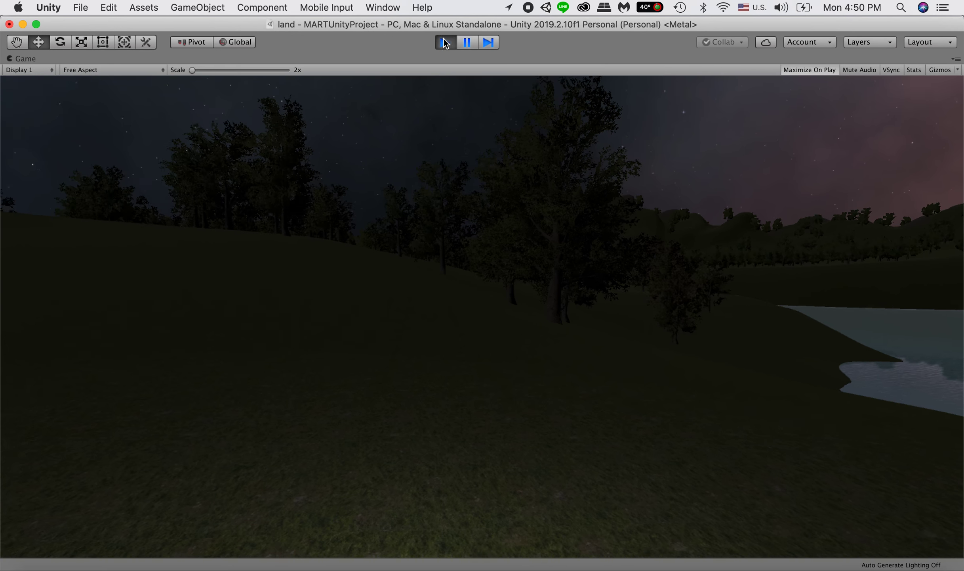
pyautogui.click(445, 42)
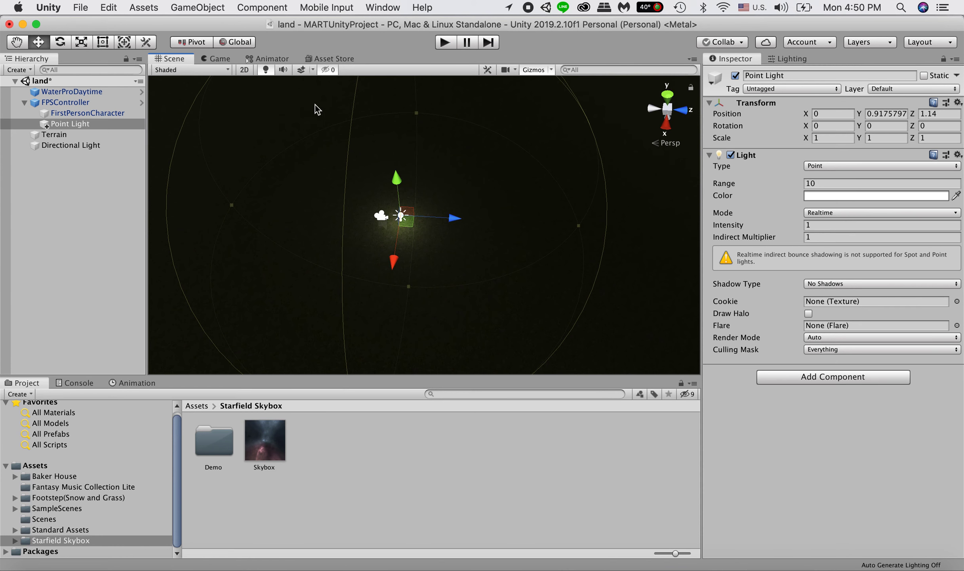
pyautogui.click(58, 125)
# - Set the Directional Light's Intensity to 0.5 in the Inspector
pyautogui.click(65, 144)
pyautogui.click(819, 214)
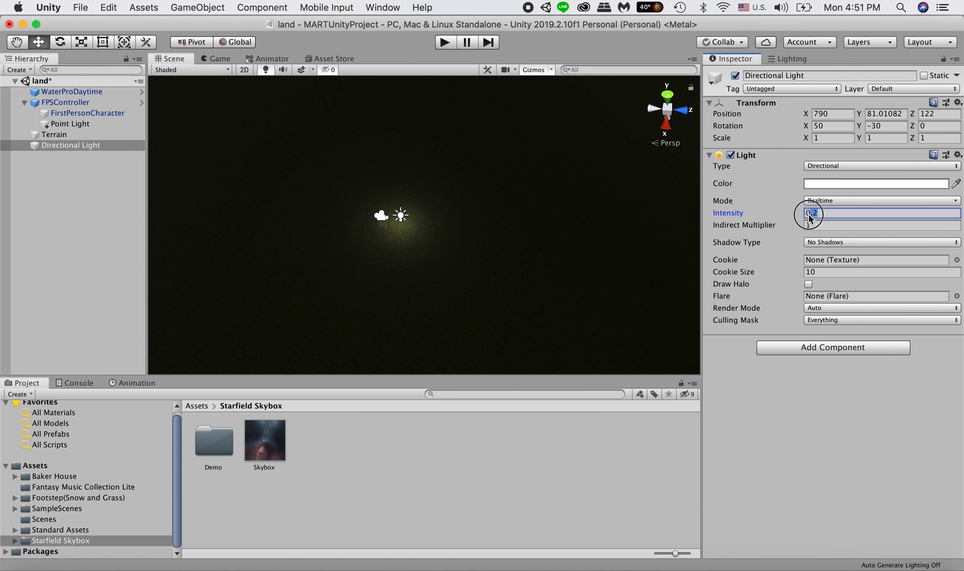
pyautogui.write('0.5')
pyautogui.click(804, 410)
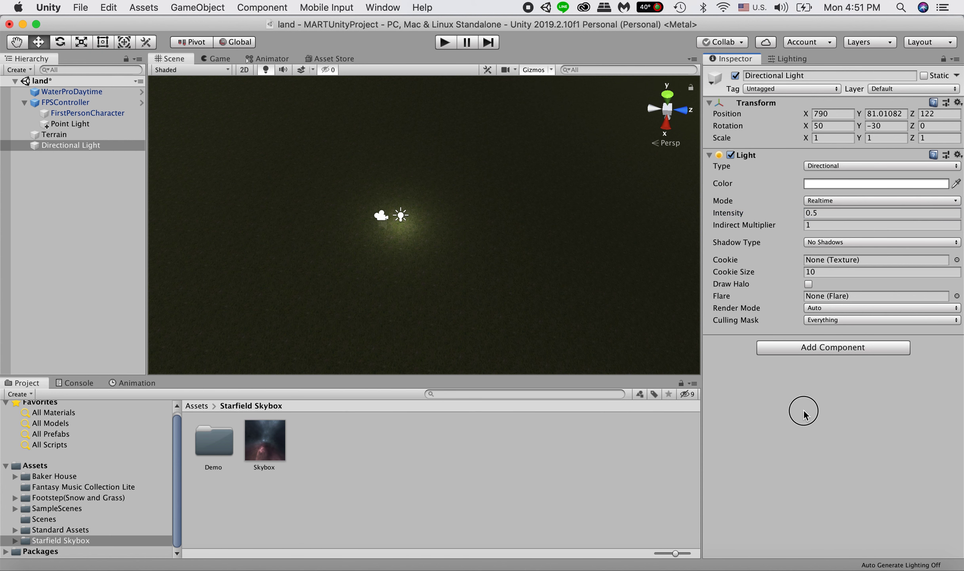